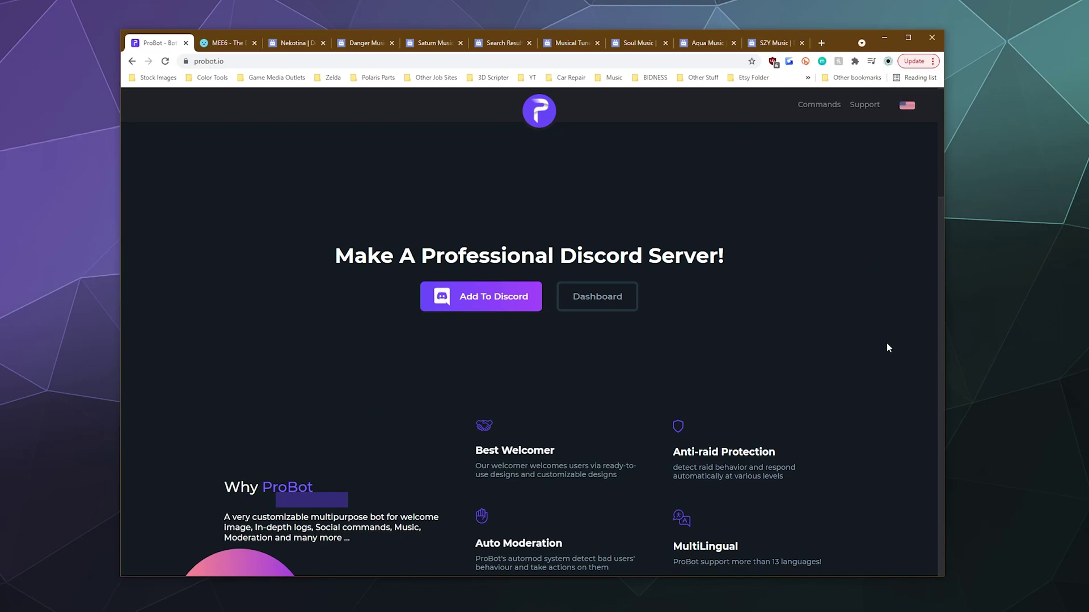
- Look over the feature overview on the ProBot homepage and the bot's full command list
scroll(883, 336, "down", 2)
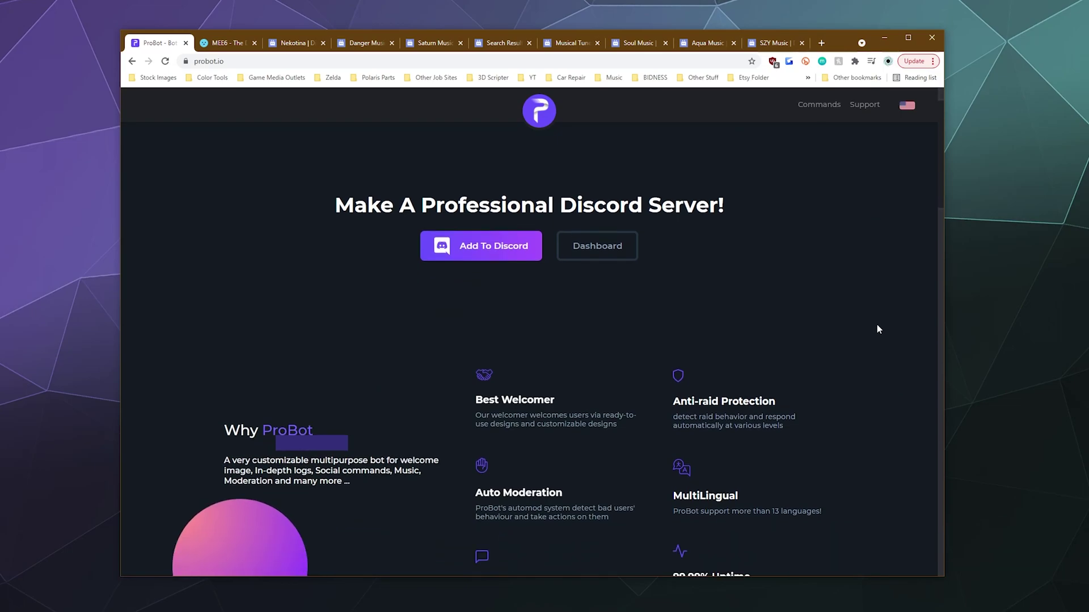
scroll(877, 329, "down", 3)
scroll(877, 327, "up", 2)
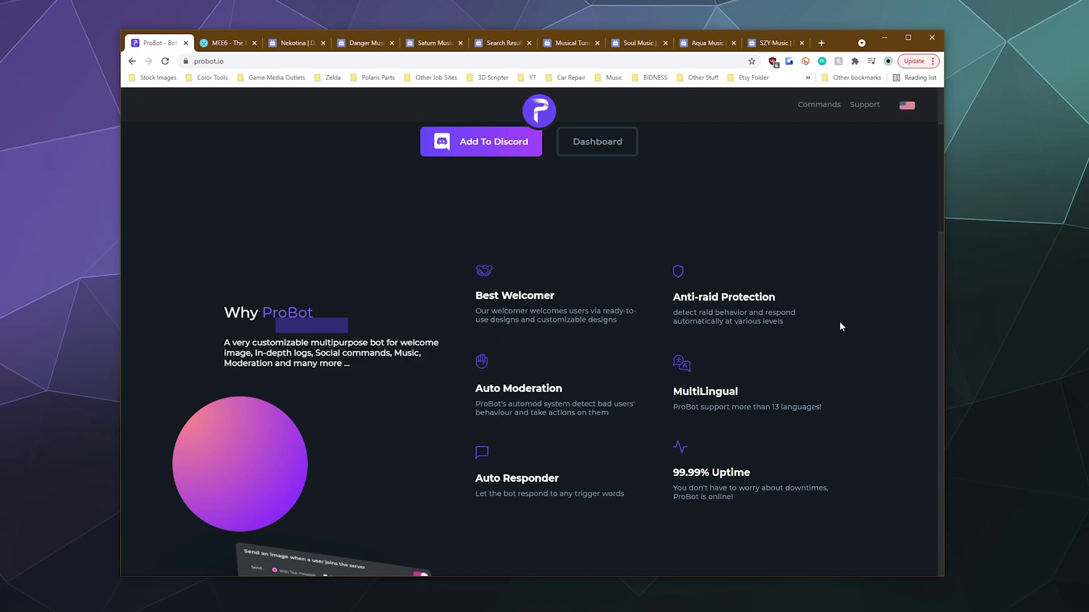
scroll(839, 326, "down", 10)
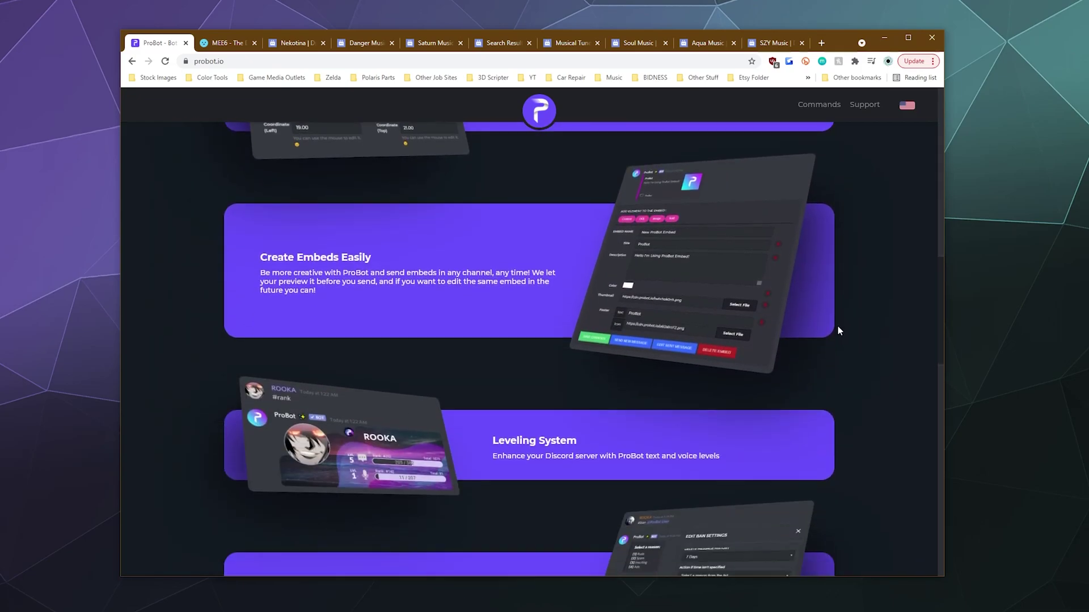
scroll(838, 331, "down", 3)
scroll(836, 329, "up", 12)
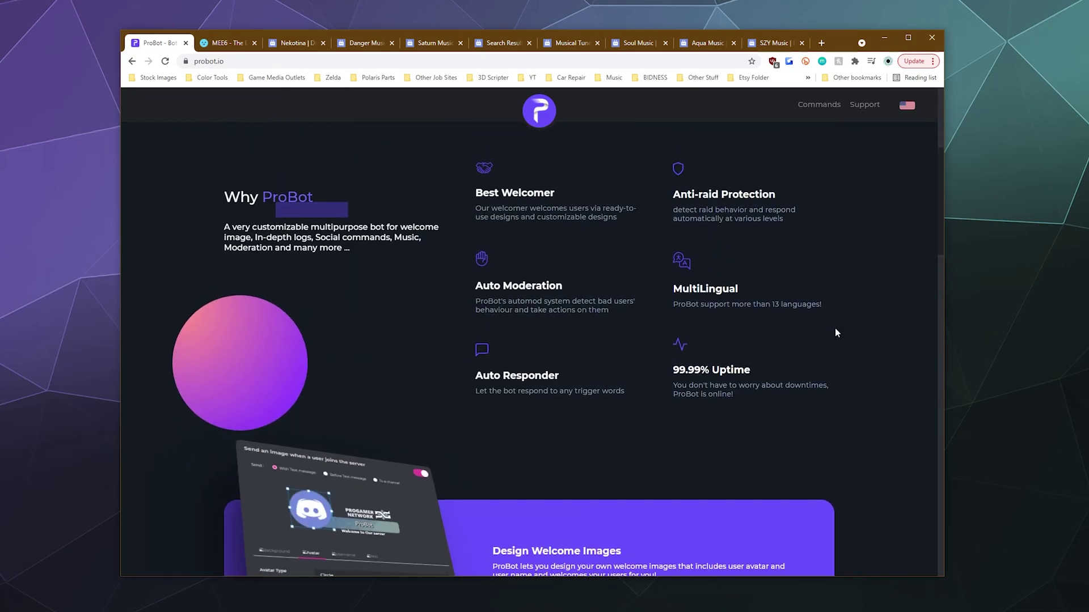
scroll(697, 214, "up", 3)
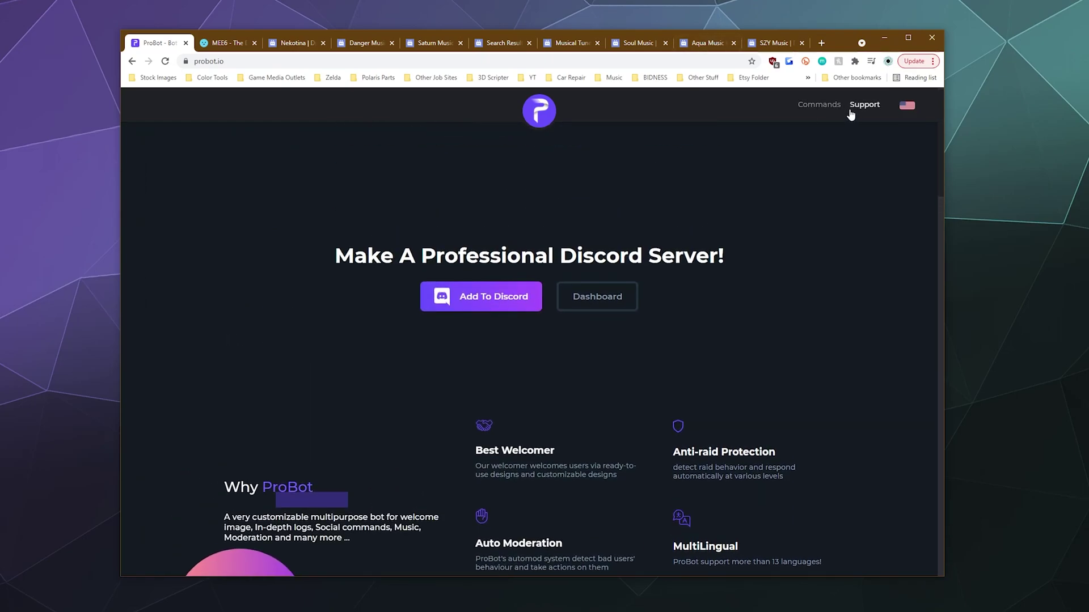
left_click(828, 112)
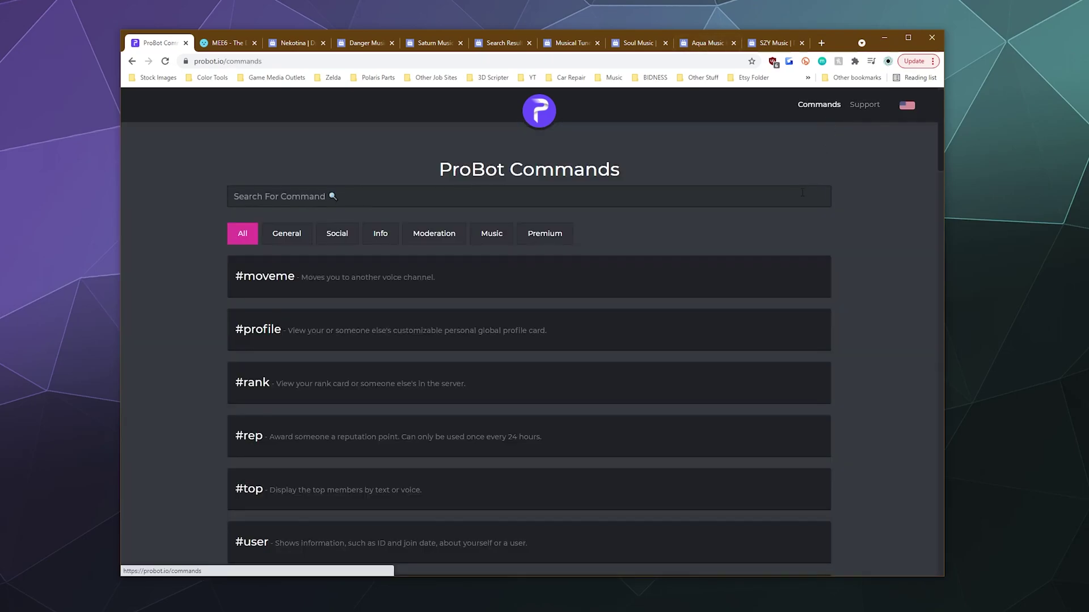
left_click(132, 61)
- Open the Music module for the Chupacabra's Lair server in the ProBot dashboard and enable it
left_click(574, 295)
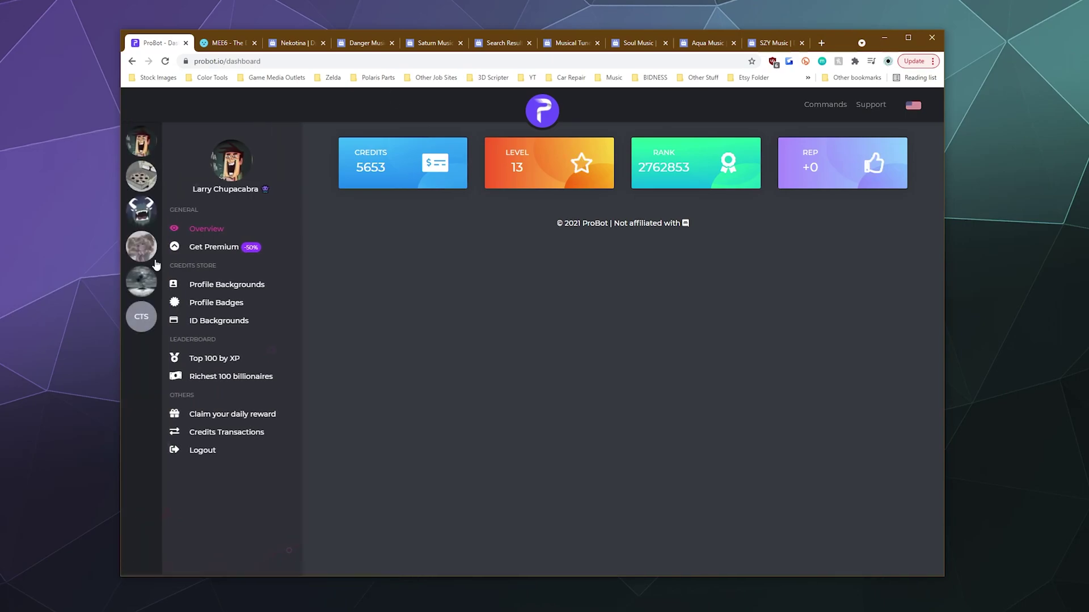
left_click(150, 212)
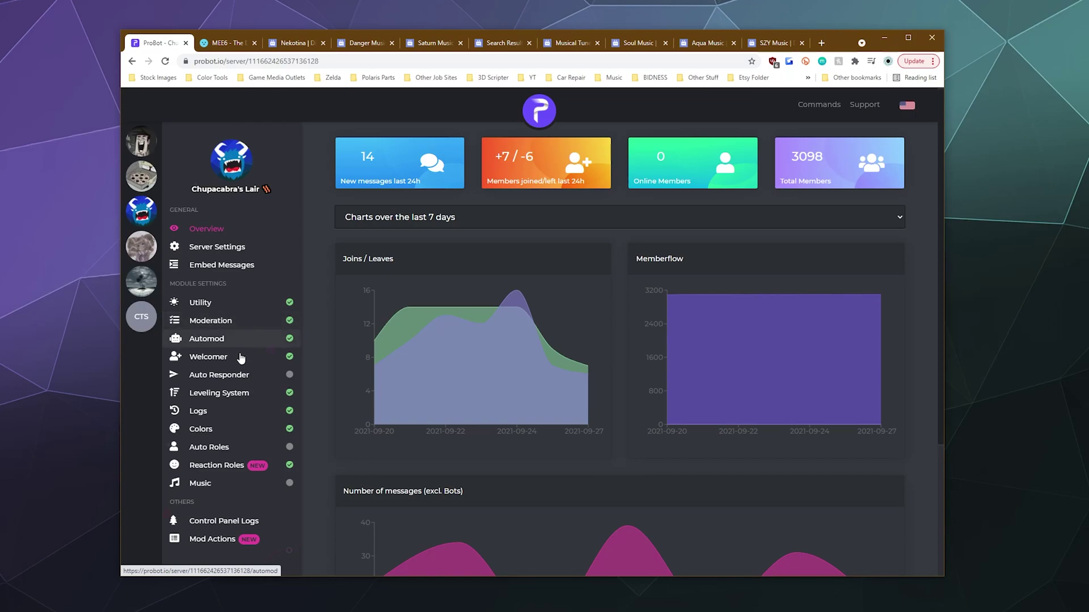
left_click(198, 487)
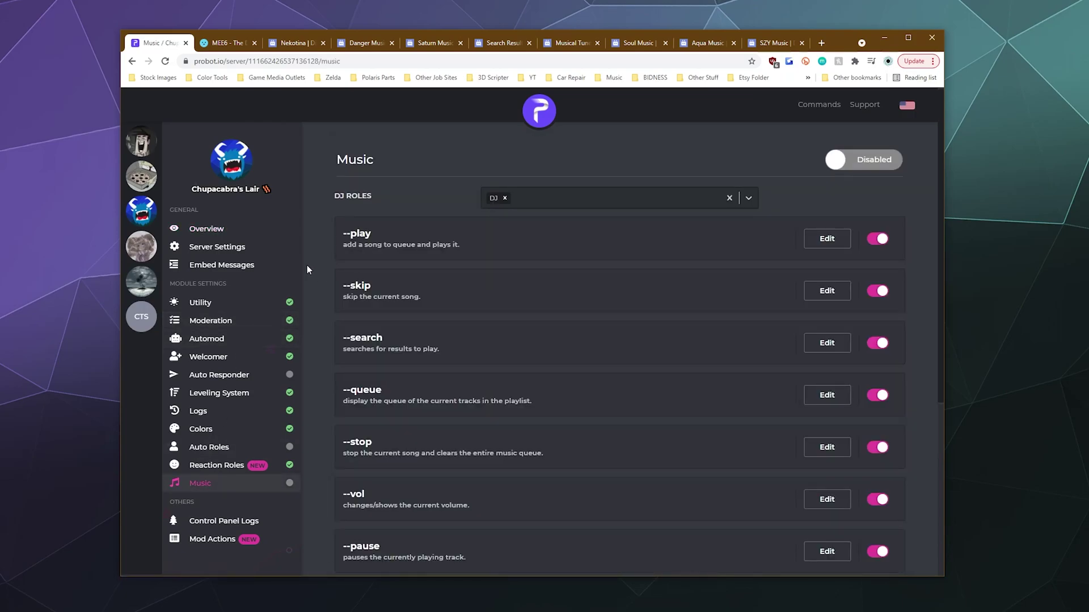
scroll(564, 293, "down", 5)
scroll(560, 298, "up", 5)
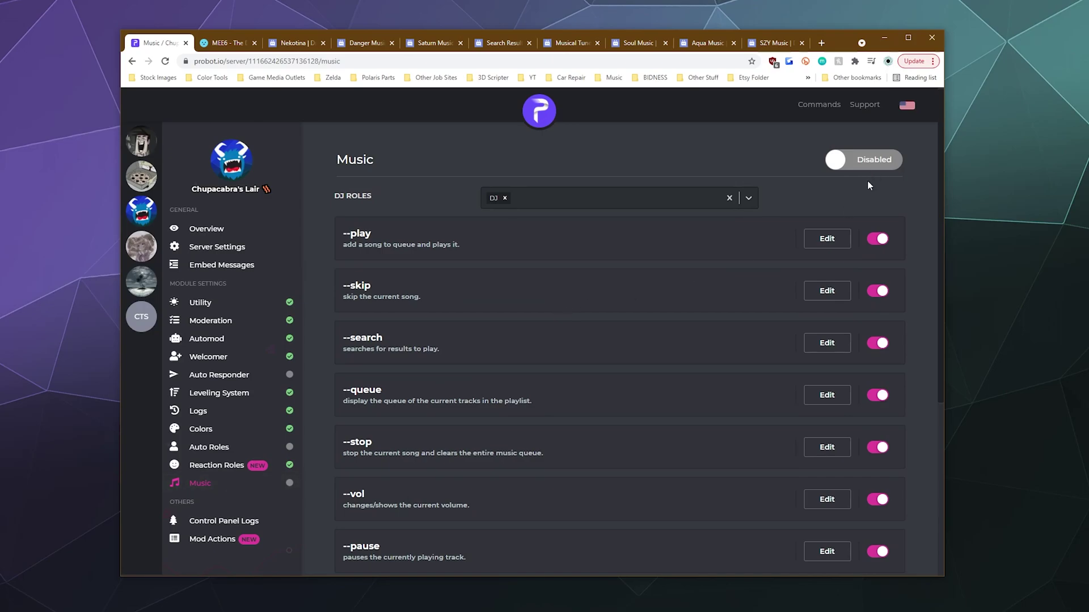
left_click(888, 162)
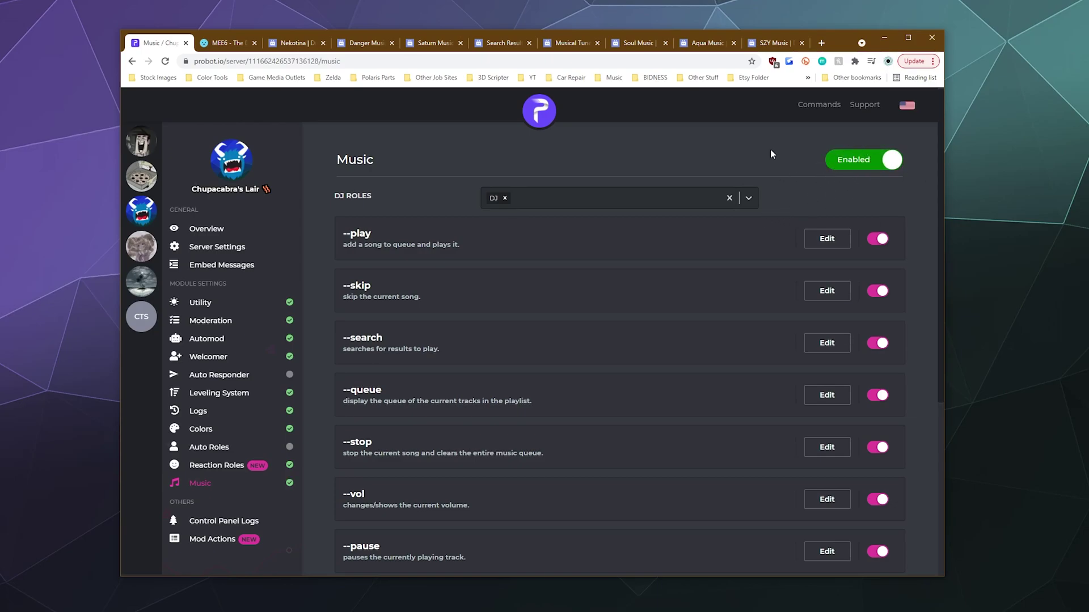
- Examine the available music commands in the Music module, from --play down to --24/7
scroll(672, 262, "down", 3)
scroll(669, 261, "up", 3)
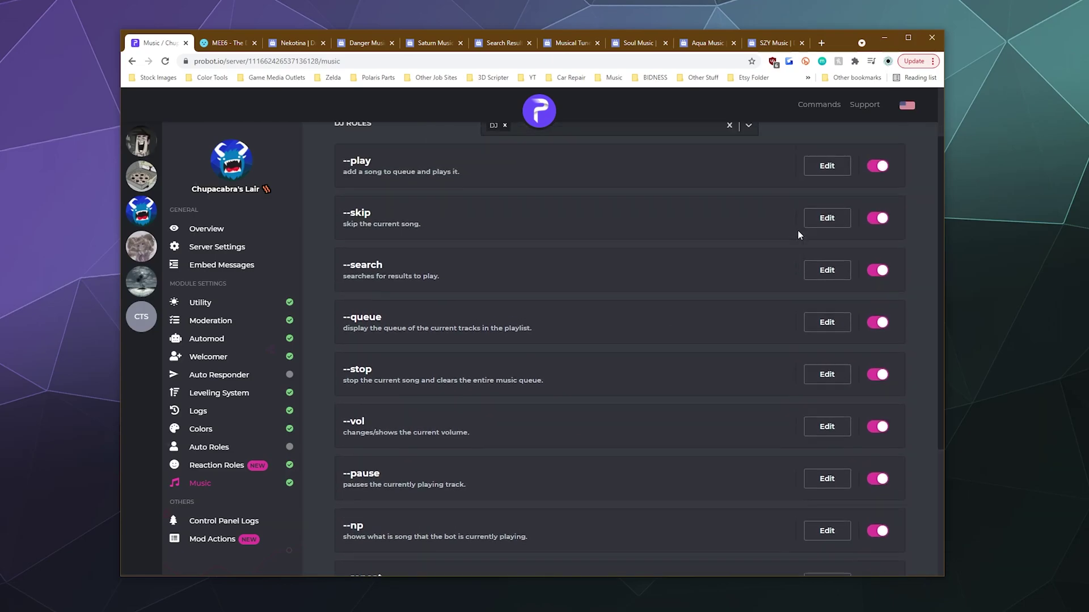
scroll(427, 278, "down", 5)
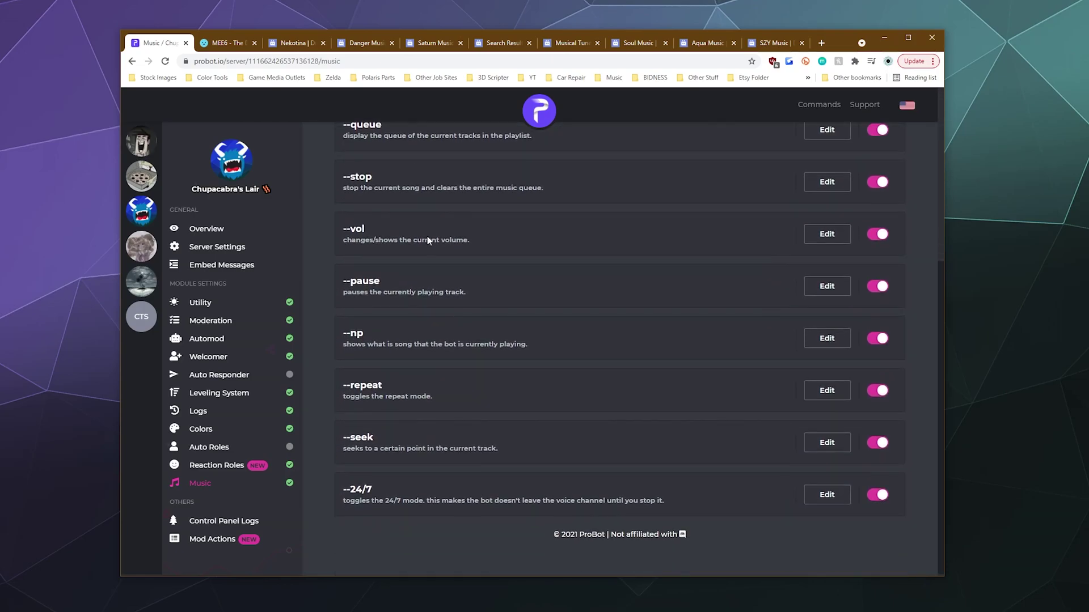
scroll(404, 497, "up", 5)
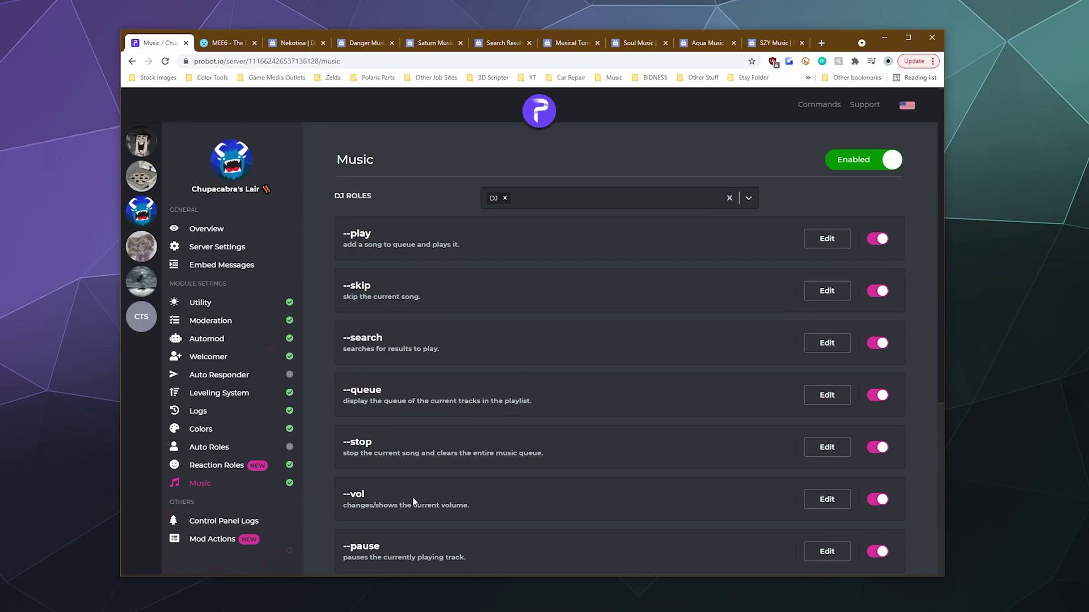
scroll(413, 497, "down", 5)
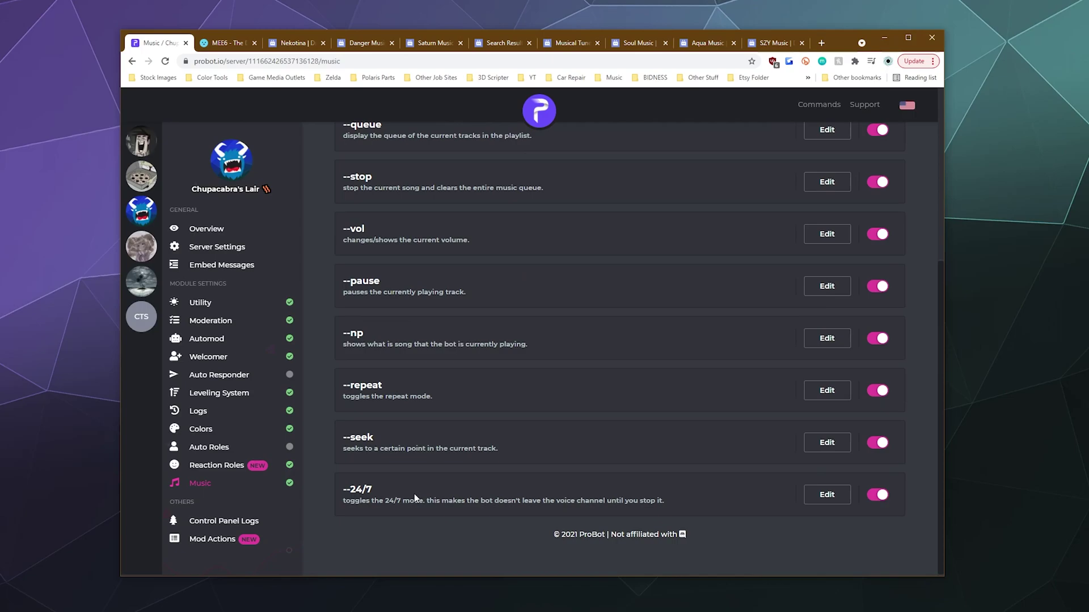
scroll(415, 495, "up", 5)
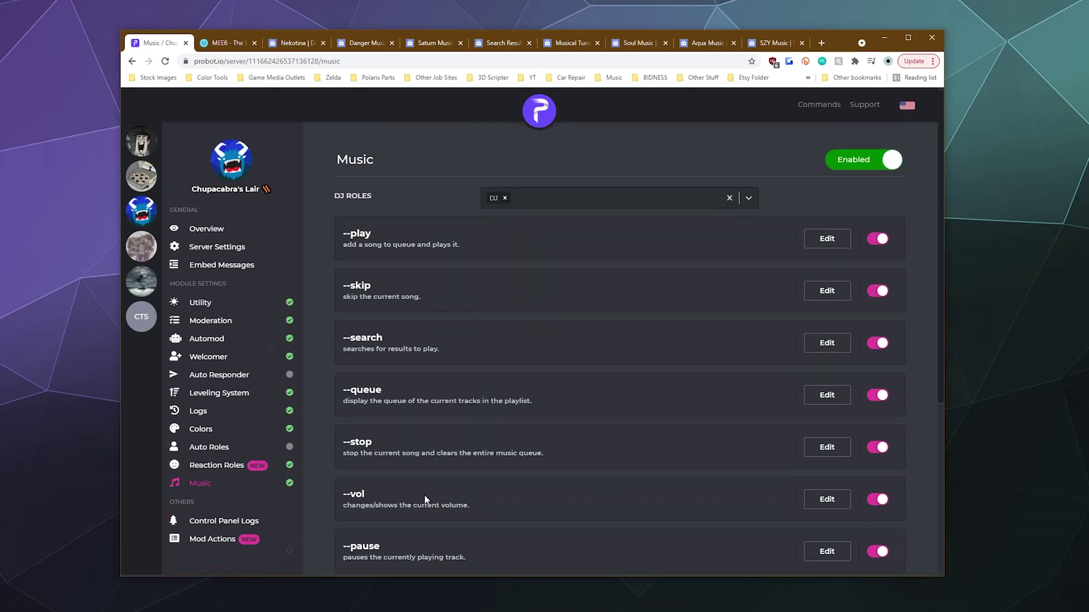
scroll(424, 494, "down", 5)
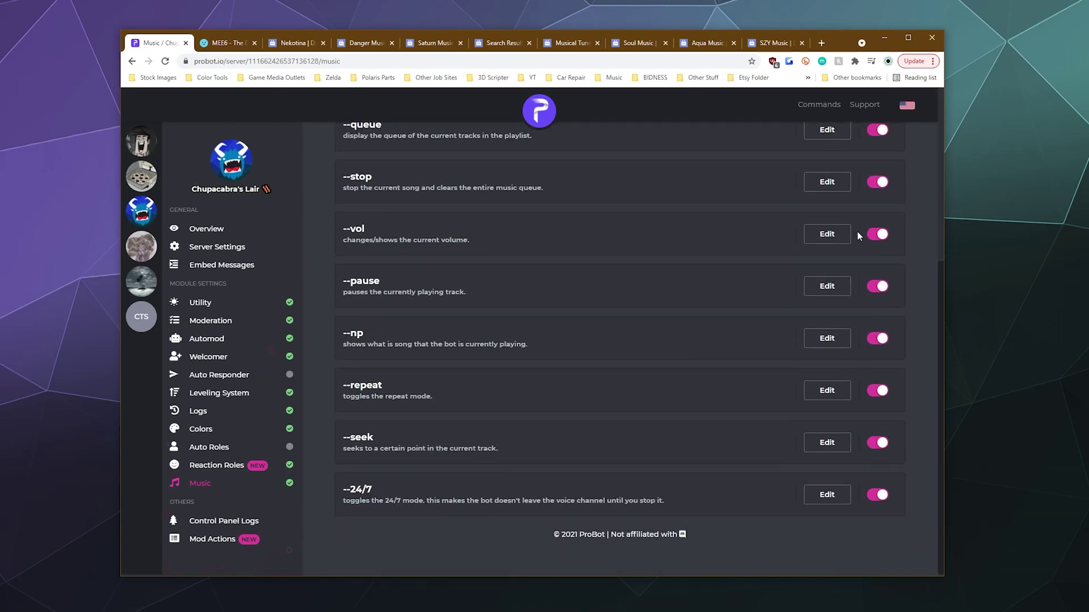
scroll(713, 338, "up", 5)
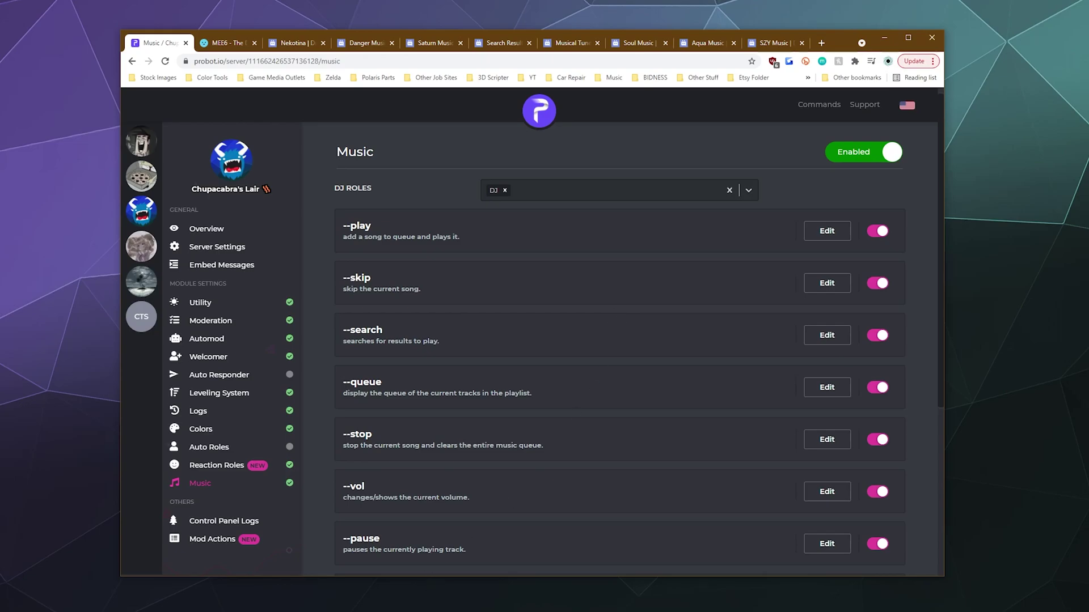
- Switch to Discord, disable Streamer Mode and reposition the Discord window over the browser
key("alt+Tab")
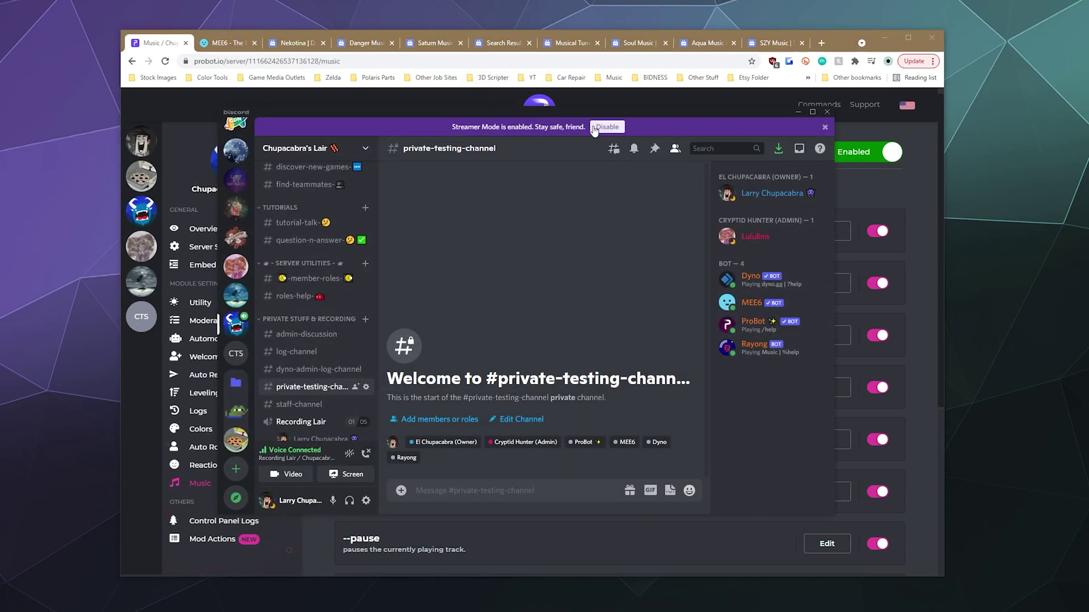
left_click(620, 125)
left_click_drag(591, 111, 614, 121)
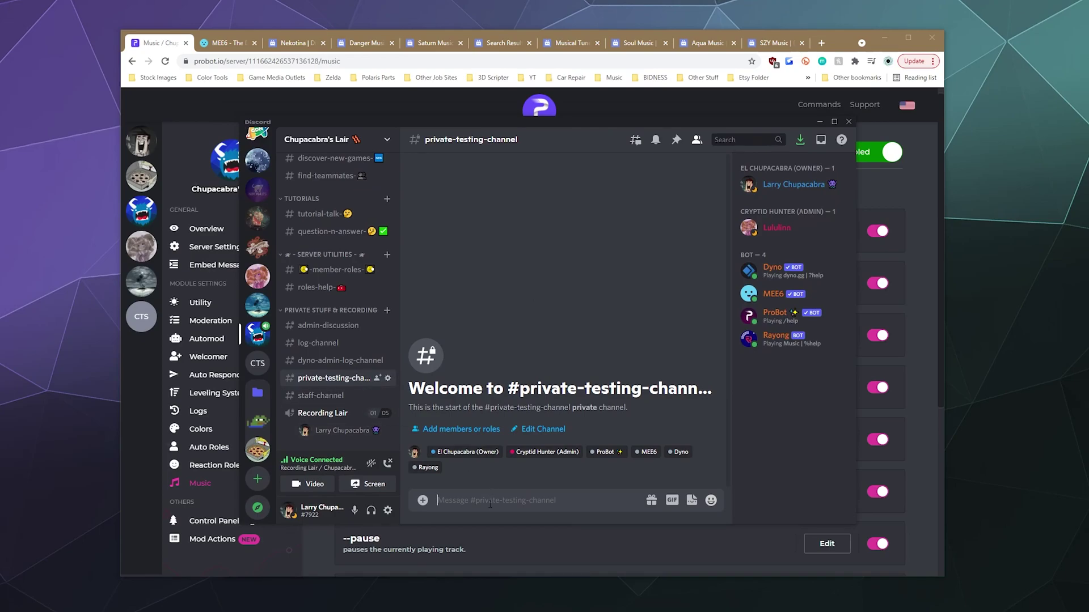
- Run "--search NCS" in private-testing-channel and choose result 2, "Top 50 Most Popular Songs by NCS | No Copyright Sounds"
type("--search NCS")
key("Return")
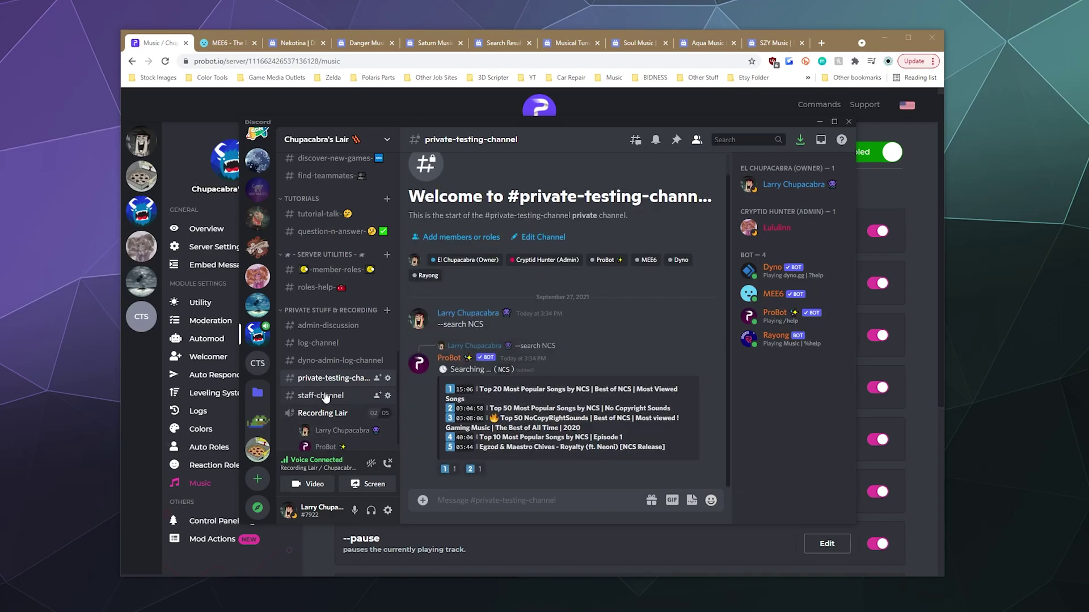
scroll(321, 426, "down", 1)
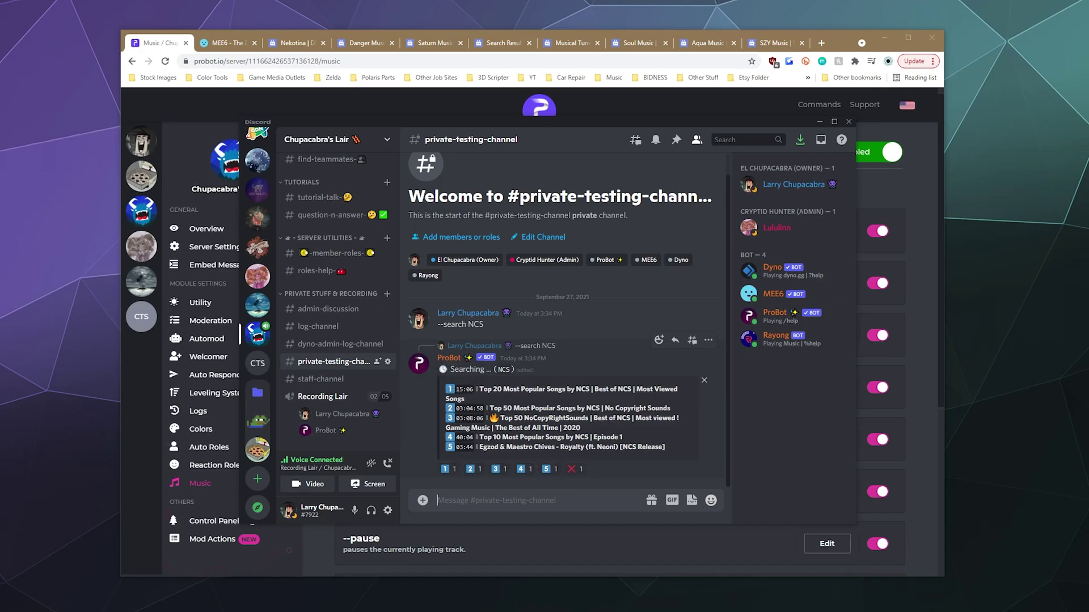
left_click(471, 469)
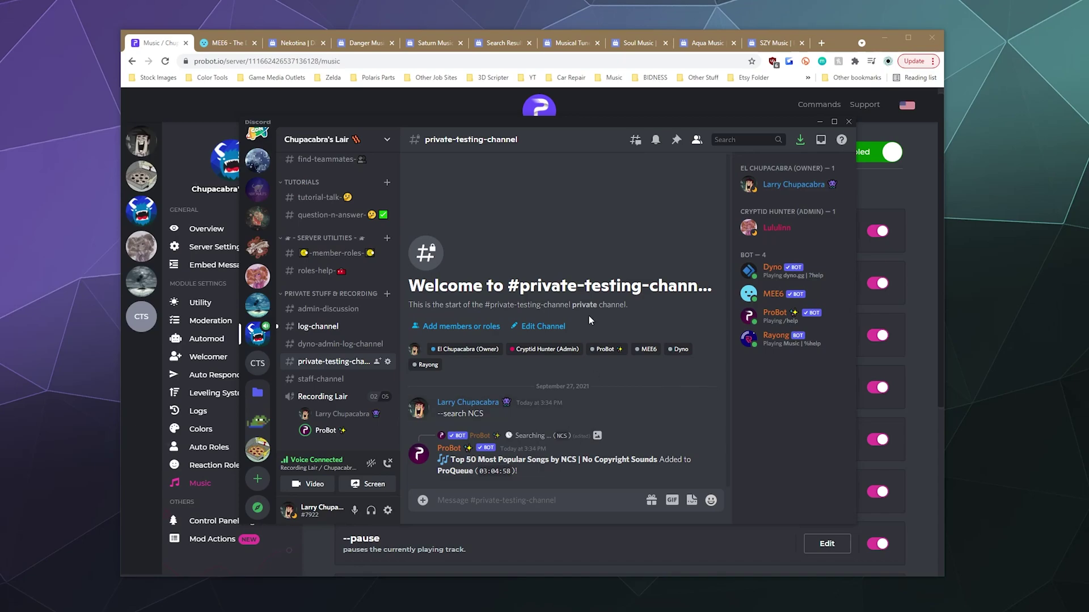
- Queue songs with "--play despacito" and "--play hamster dance", and list the current queue with "--queue"
left_click_drag(610, 130, 670, 135)
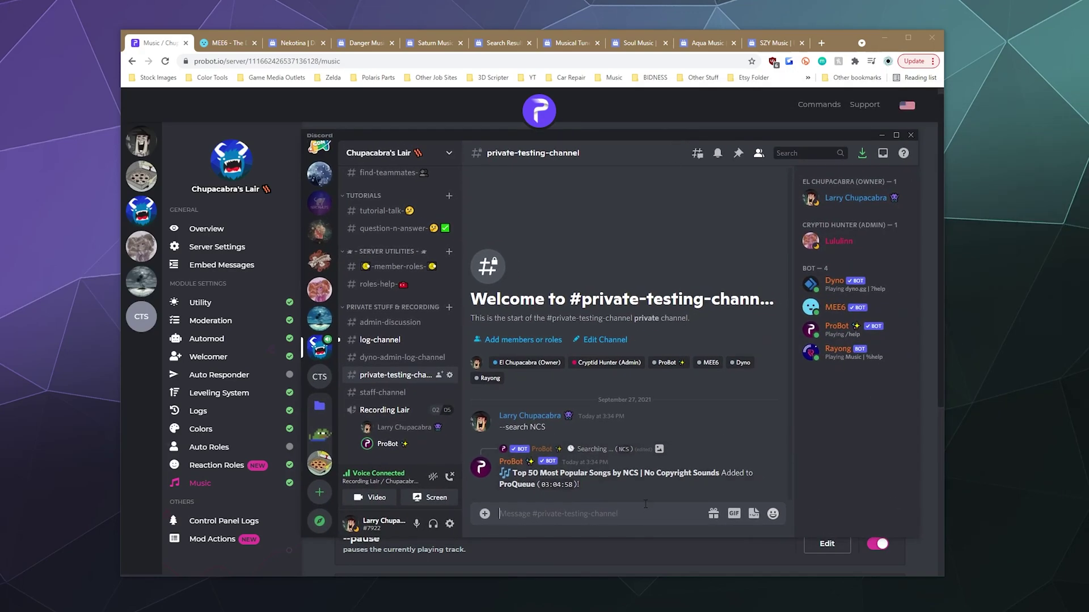
type("--play despacito")
key("Return")
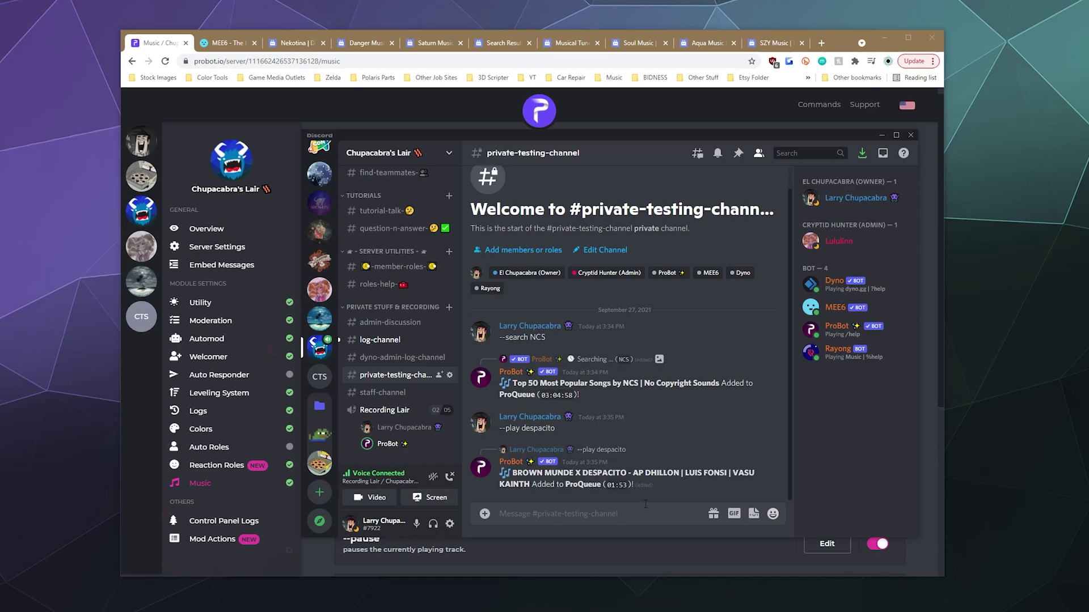
type("--play hamster dance")
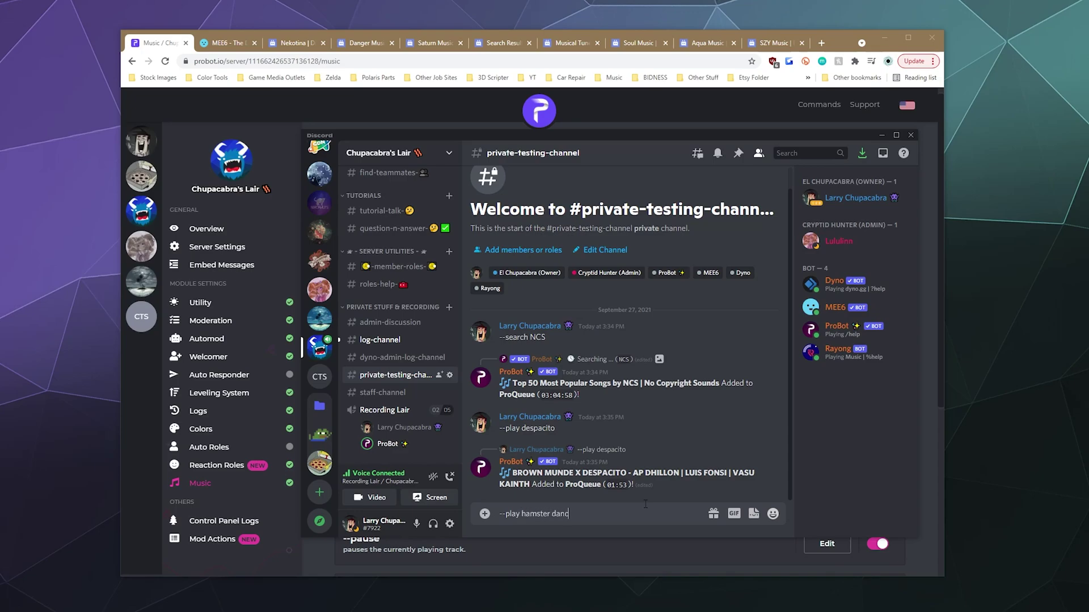
key("Return")
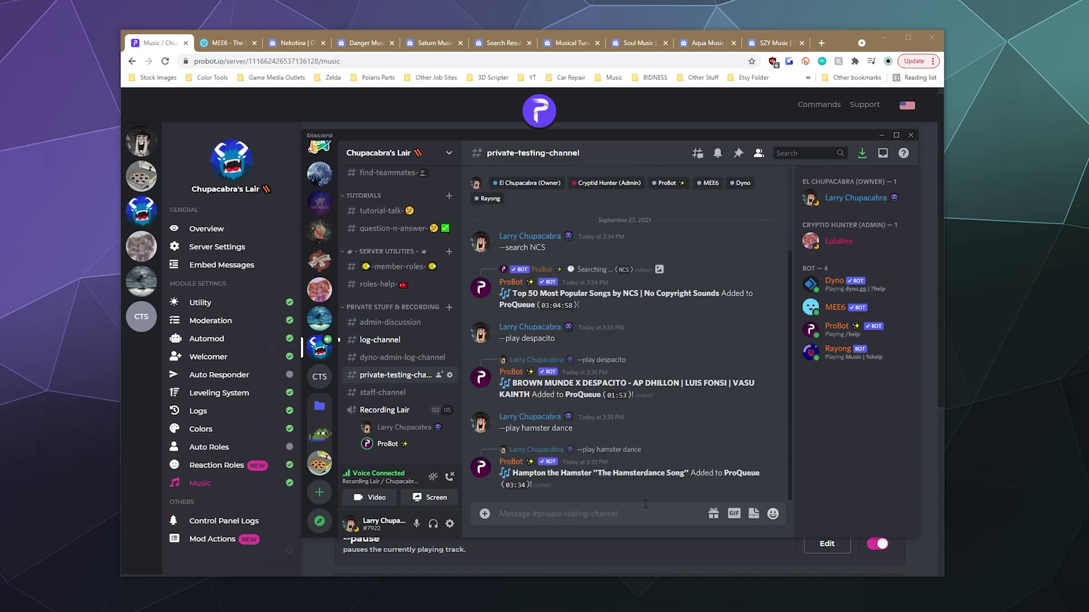
type("--queue")
key("Return")
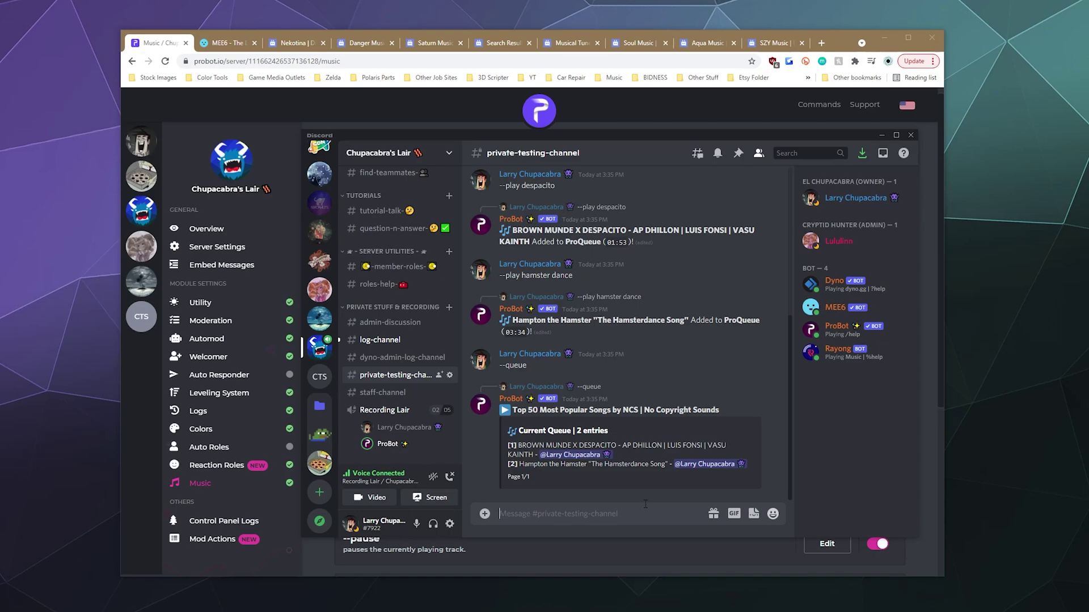
- Check the music command list on the ProBot dashboard, and pause the playing track in Discord with "--pause"
left_click(144, 461)
scroll(391, 484, "down", 5)
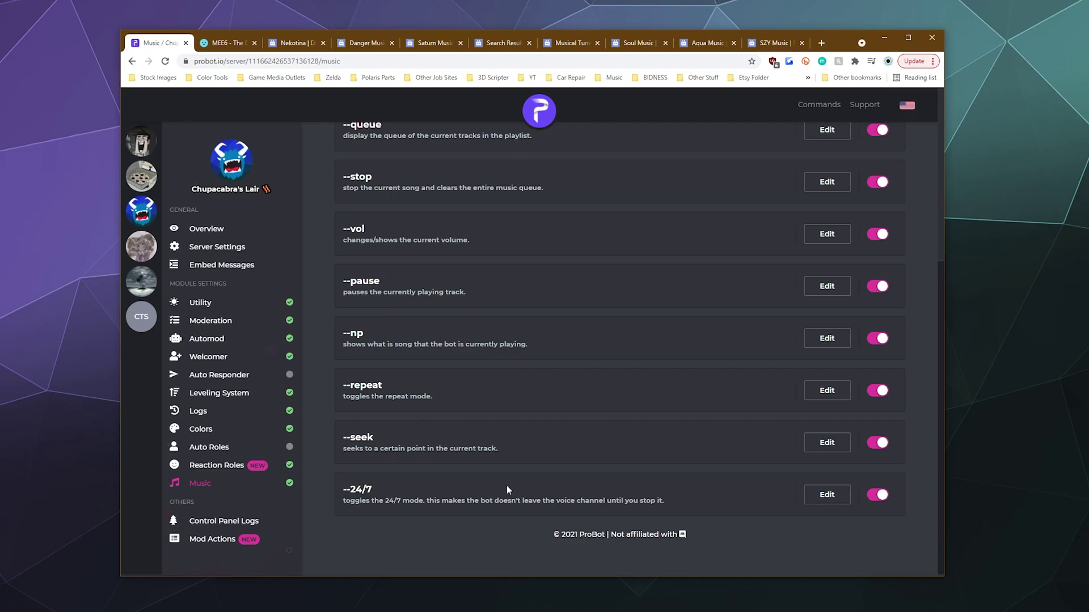
scroll(508, 486, "up", 5)
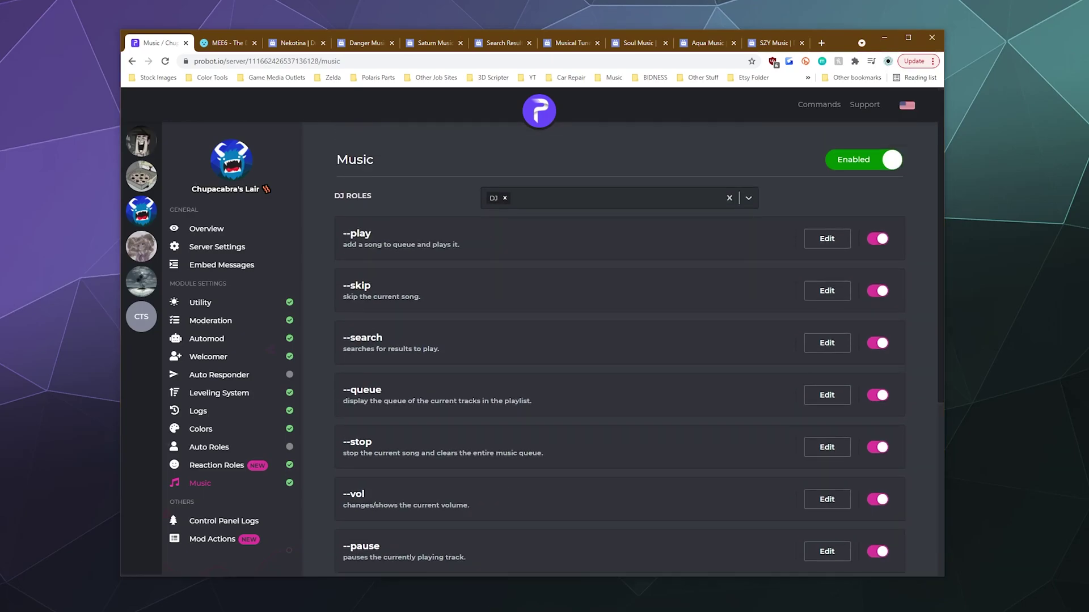
key("alt+Tab")
type("--pause")
key("Return")
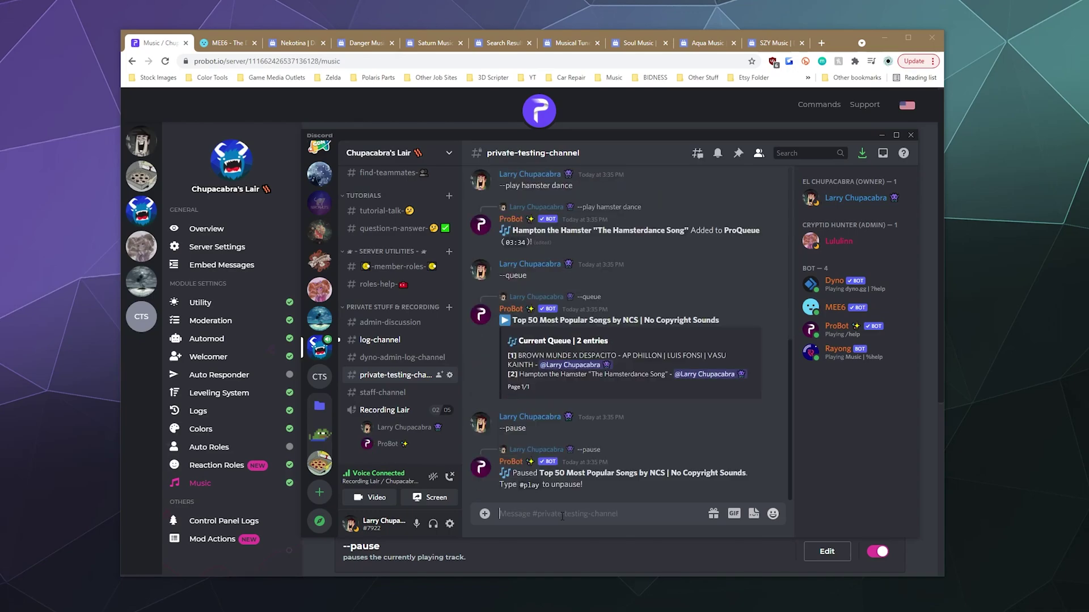
- Send "--pause" a second time and resume the track with "--play"
type("-s")
key("BackSpace")
type("-pause")
key("Return")
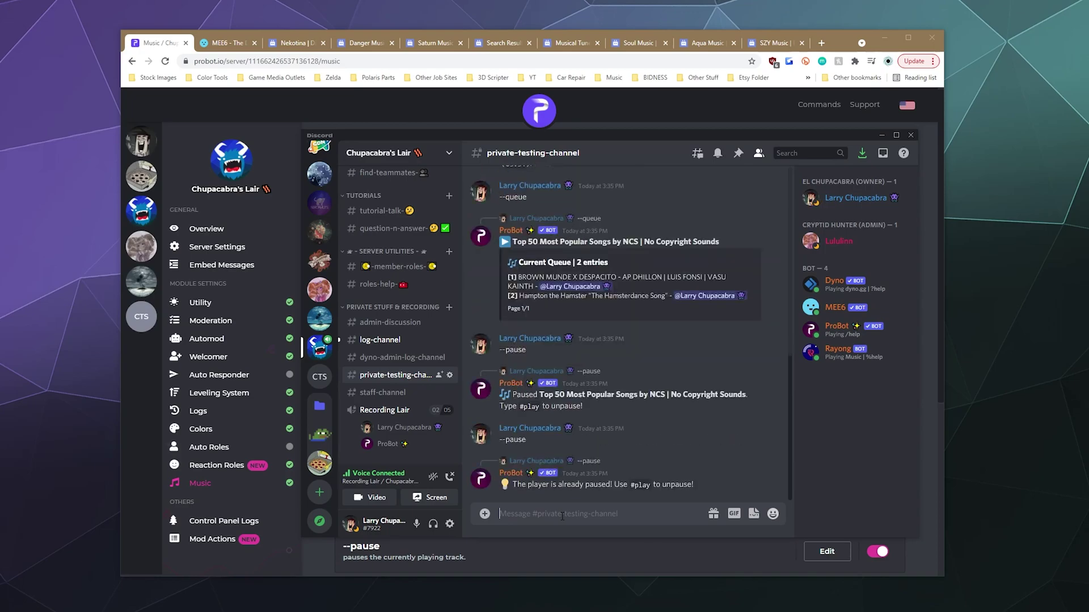
type("--play")
key("Return")
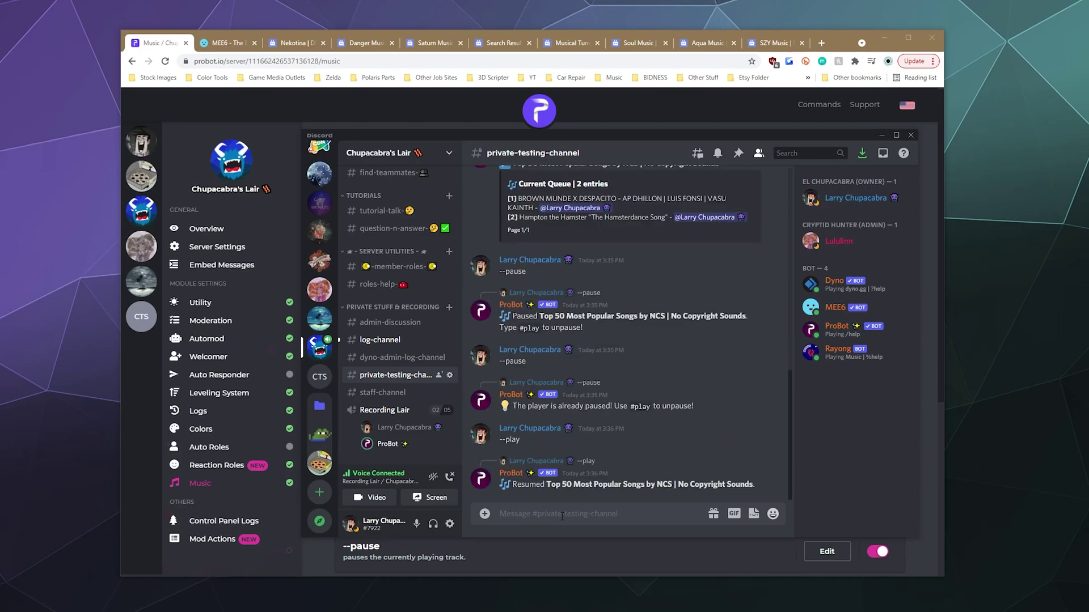
- Stop playback and clear the queue with "--stop", and return to ProBot's Music settings in the browser
type("--stop")
key("Return")
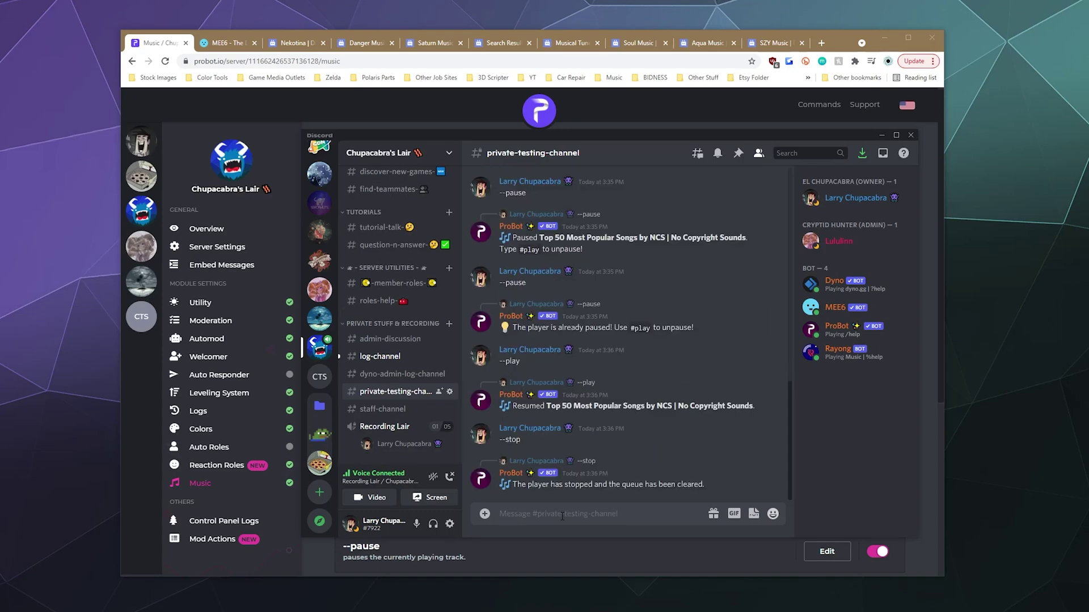
left_click(515, 566)
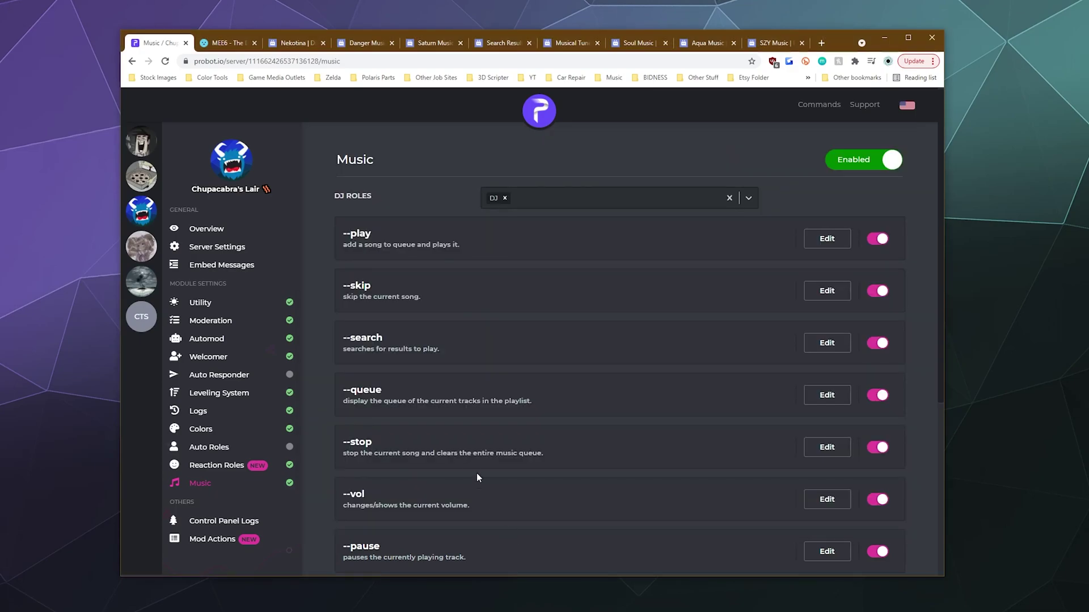
- Read through the full list of ProBot's Music commands, from --play down to --24/7
scroll(469, 463, "down", 4)
scroll(468, 462, "up", 4)
scroll(469, 461, "down", 5)
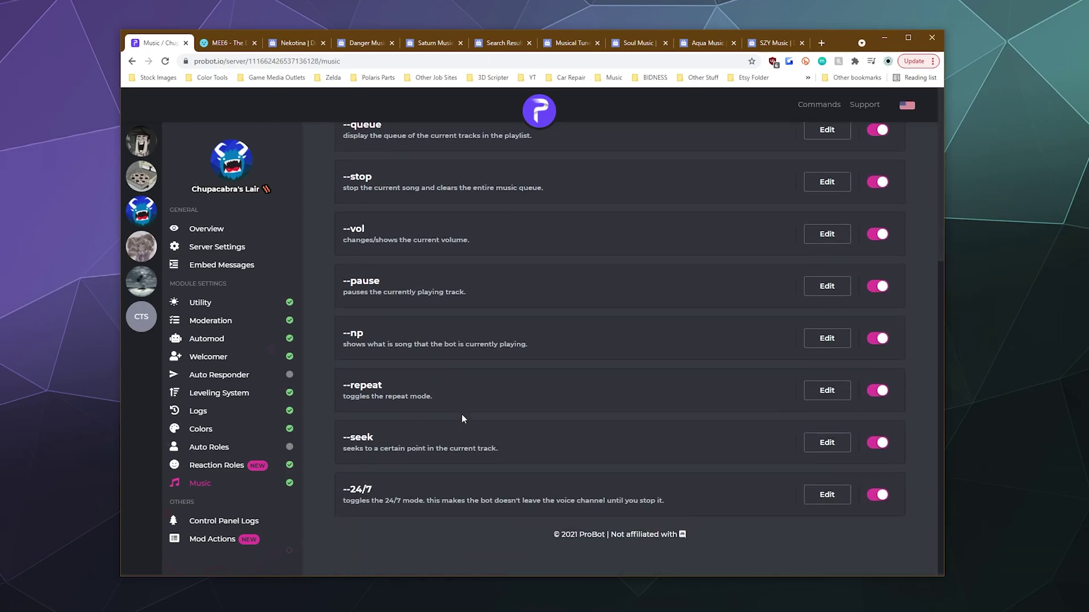
scroll(461, 420, "up", 5)
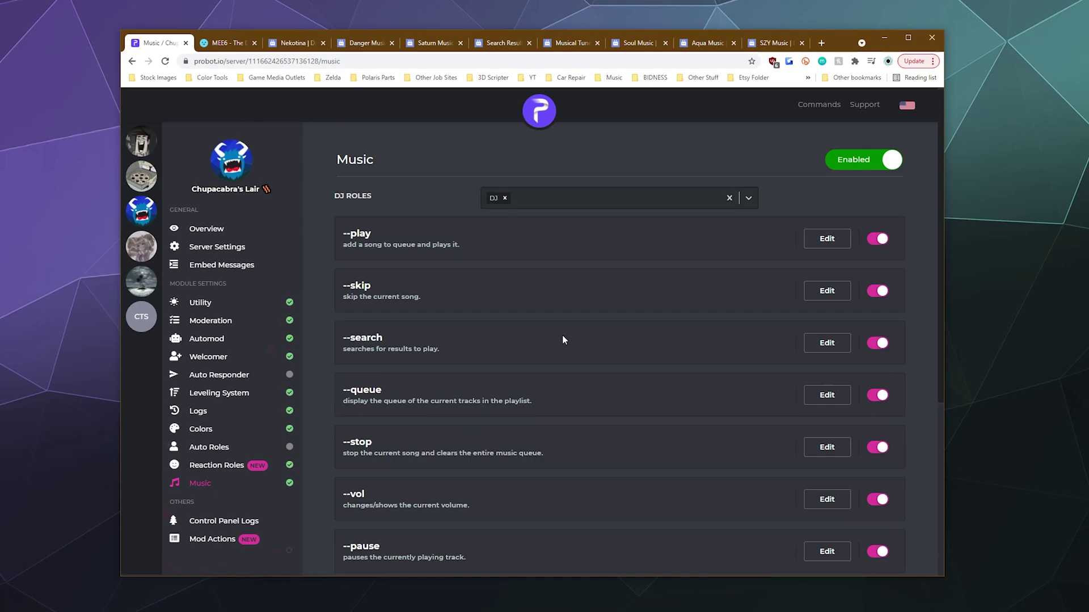
scroll(560, 337, "down", 5)
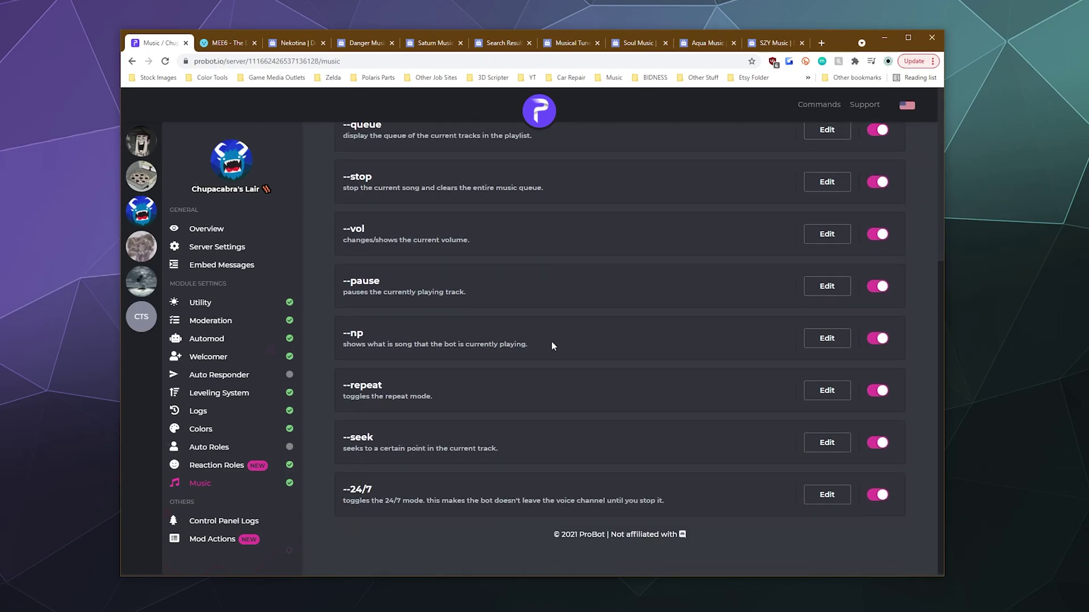
- Examine the commands of ProBot's Utility and Moderation modules, and open the Automod settings
left_click(238, 307)
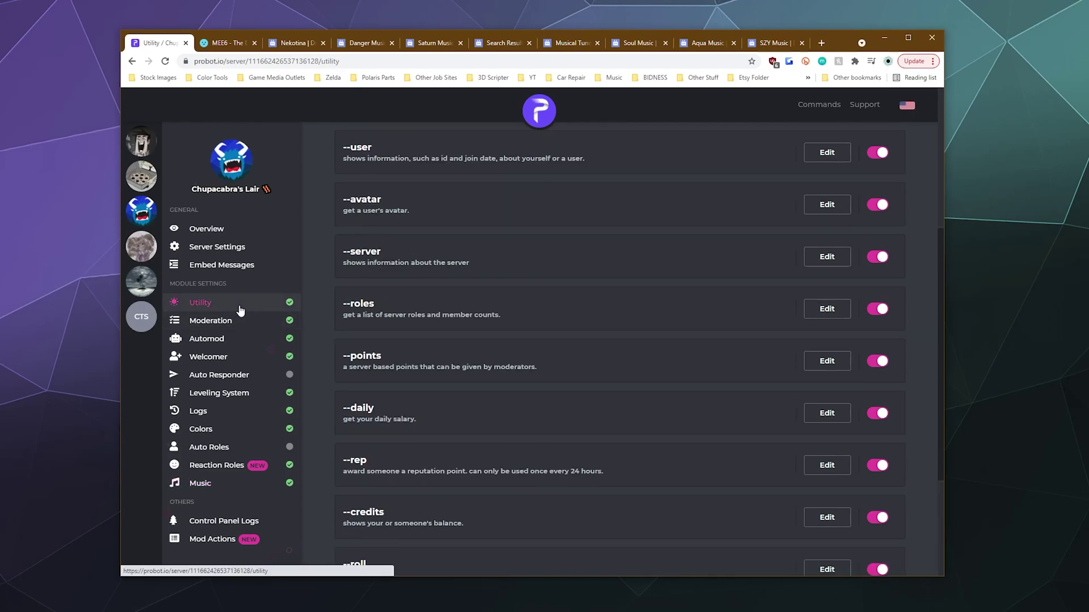
scroll(397, 309, "up", 5)
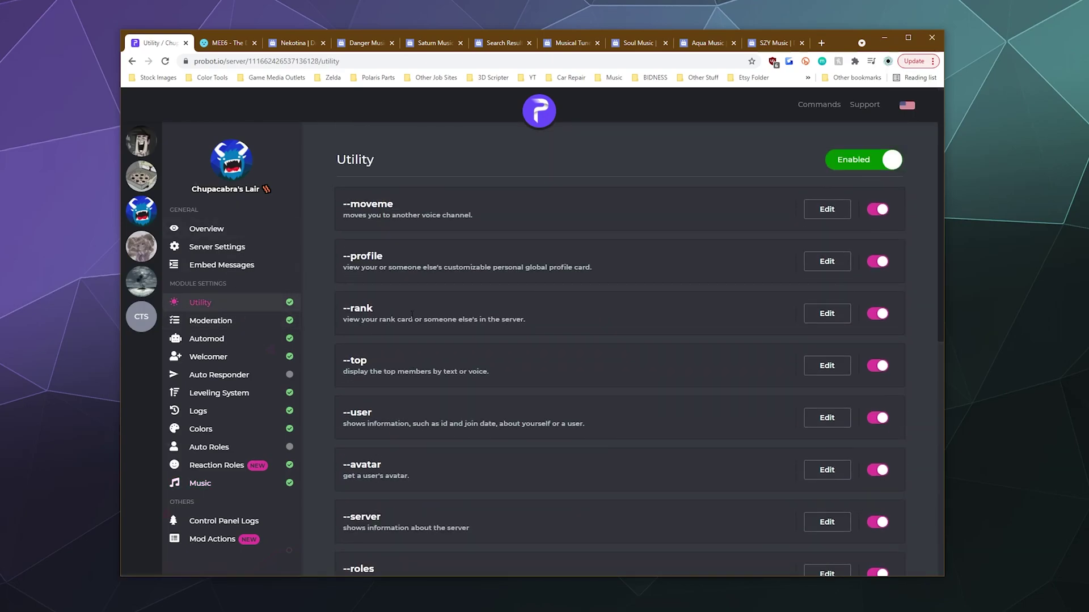
scroll(403, 320, "down", 8)
left_click(199, 321)
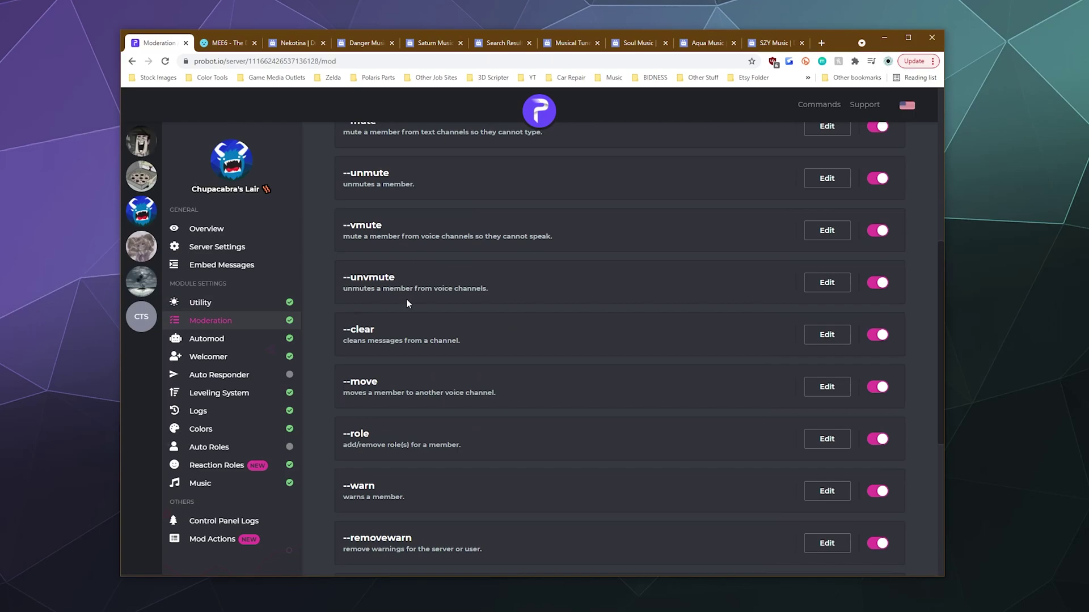
left_click(247, 340)
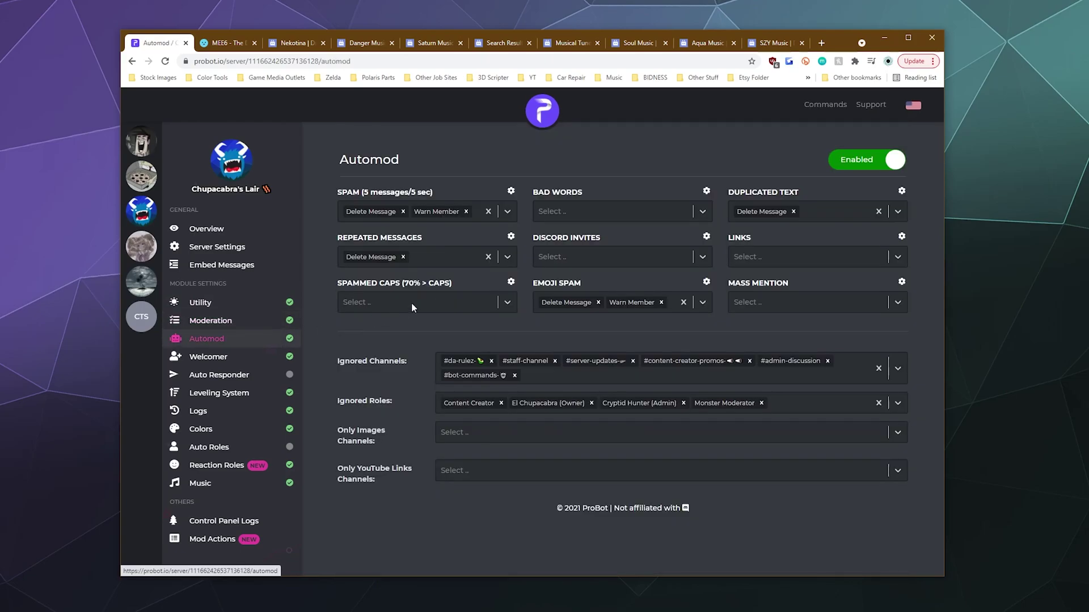
- View the settings of the Welcomer, Auto Responder and Leveling System modules
left_click(225, 359)
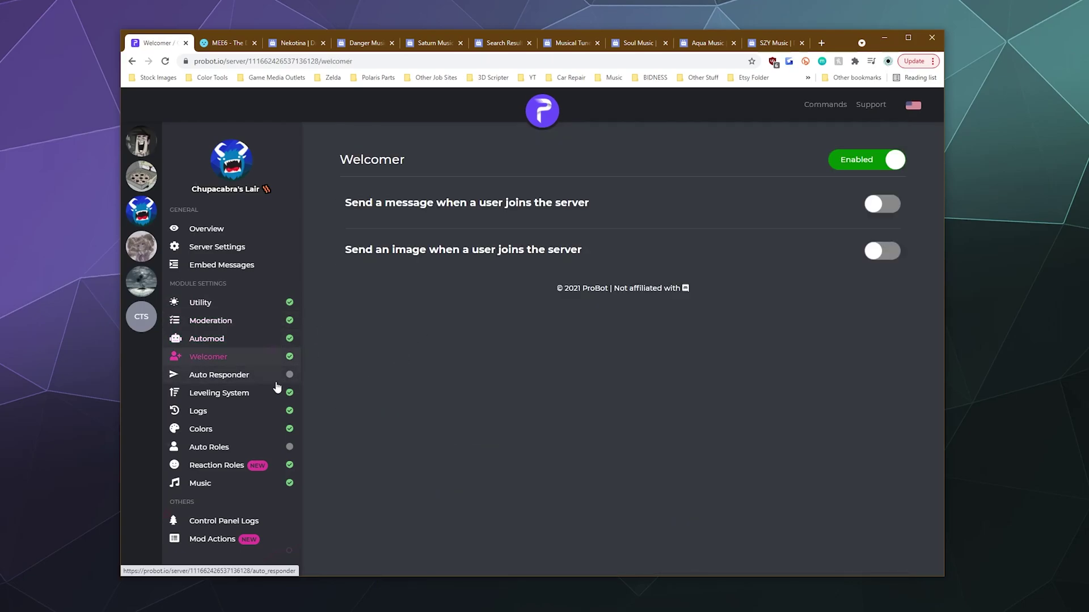
left_click(253, 381)
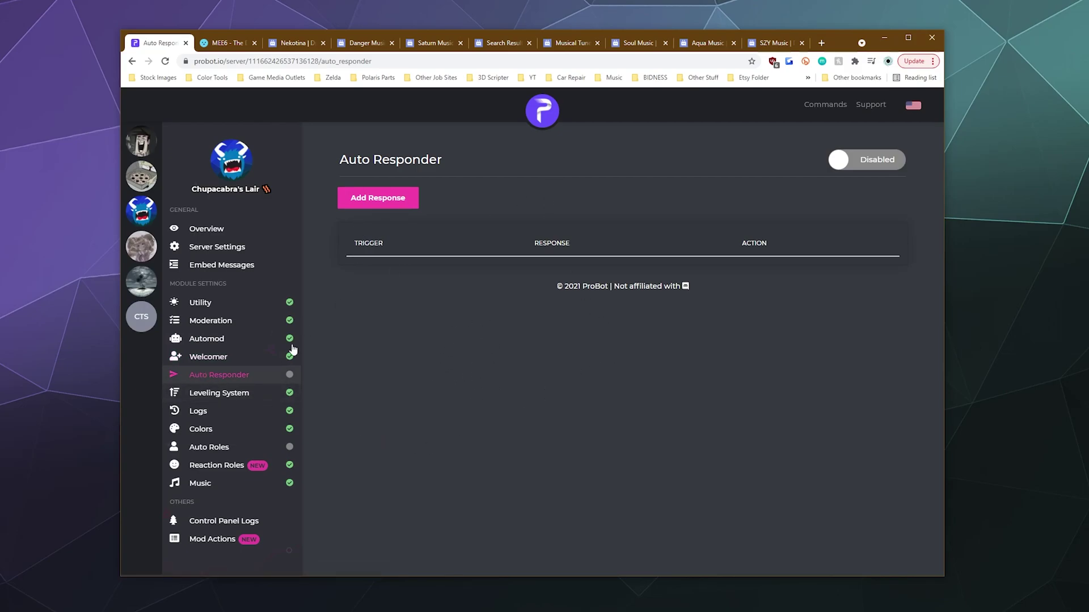
left_click(246, 390)
scroll(452, 311, "down", 3)
scroll(445, 291, "up", 3)
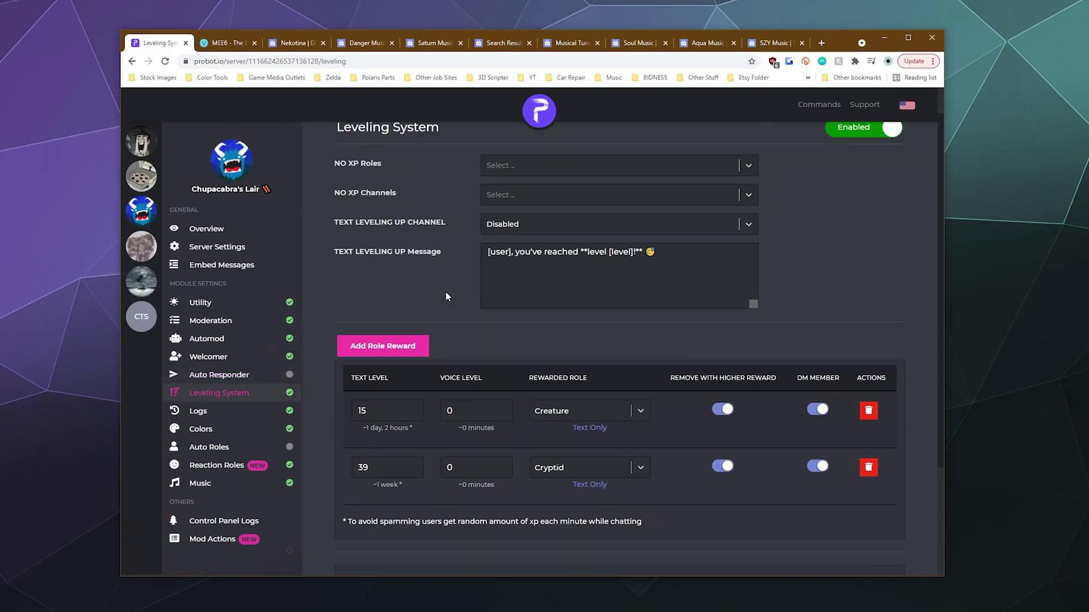
- Examine the Logs module's event types with their log channels, colors and enable switches
left_click(198, 411)
scroll(379, 225, "down", 6)
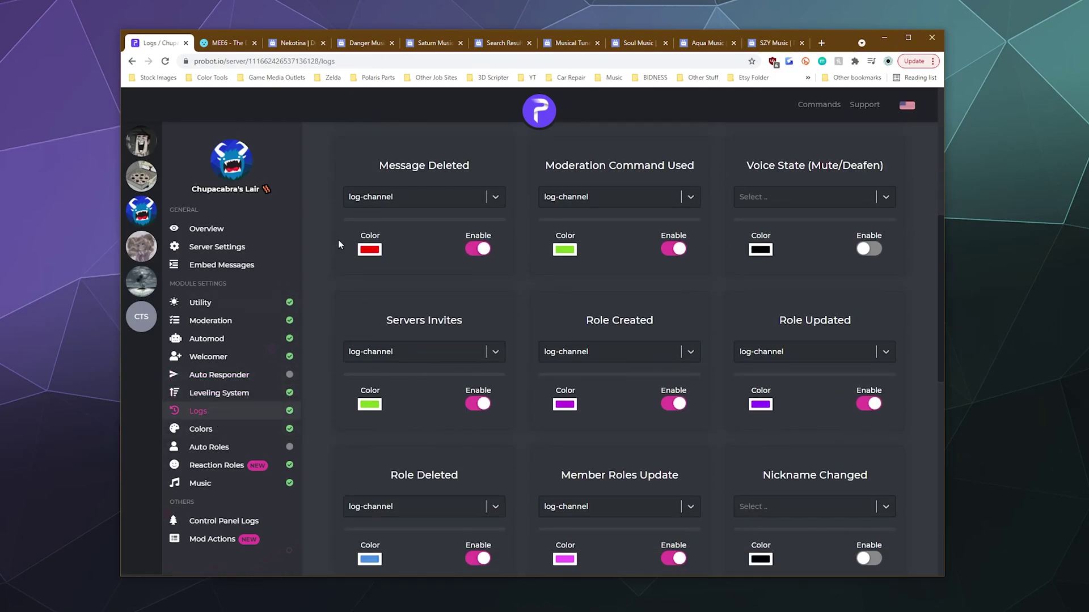
scroll(558, 352, "up", 6)
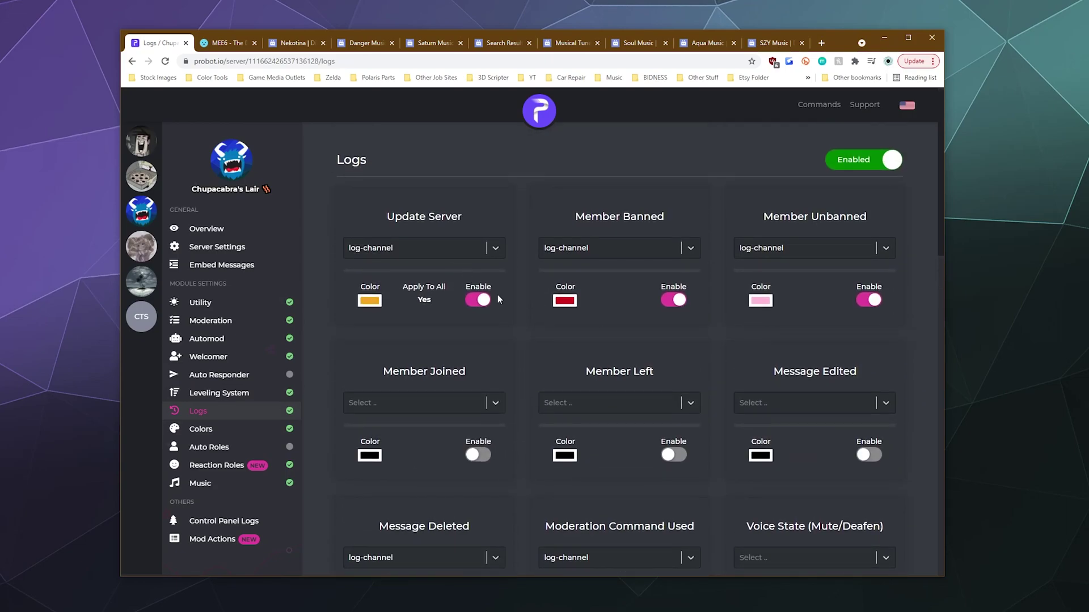
scroll(604, 336, "down", 10)
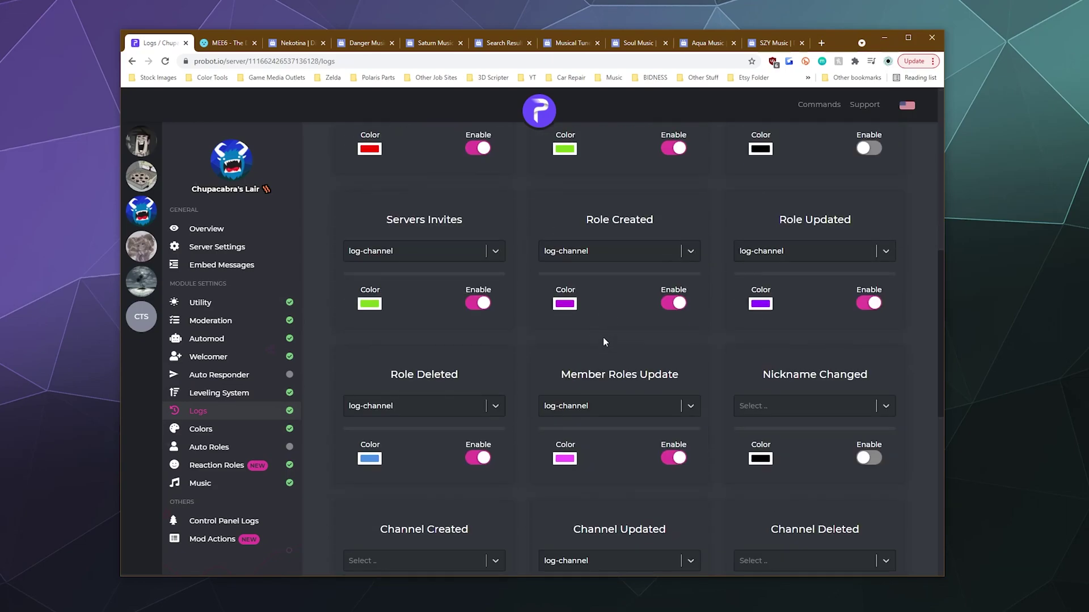
scroll(535, 379, "down", 4)
scroll(482, 335, "up", 12)
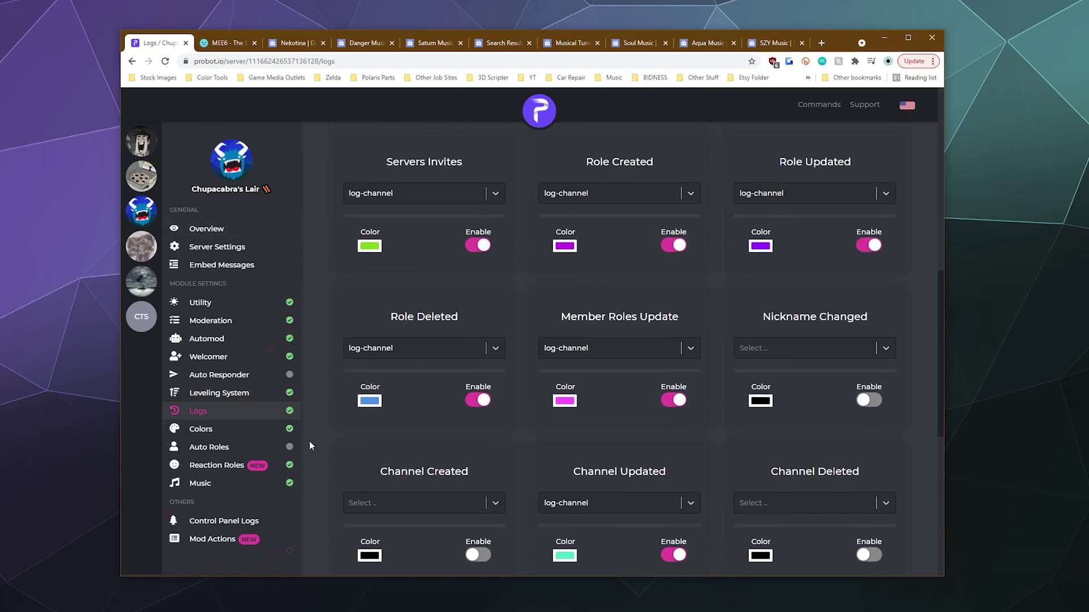
scroll(512, 328, "up", 2)
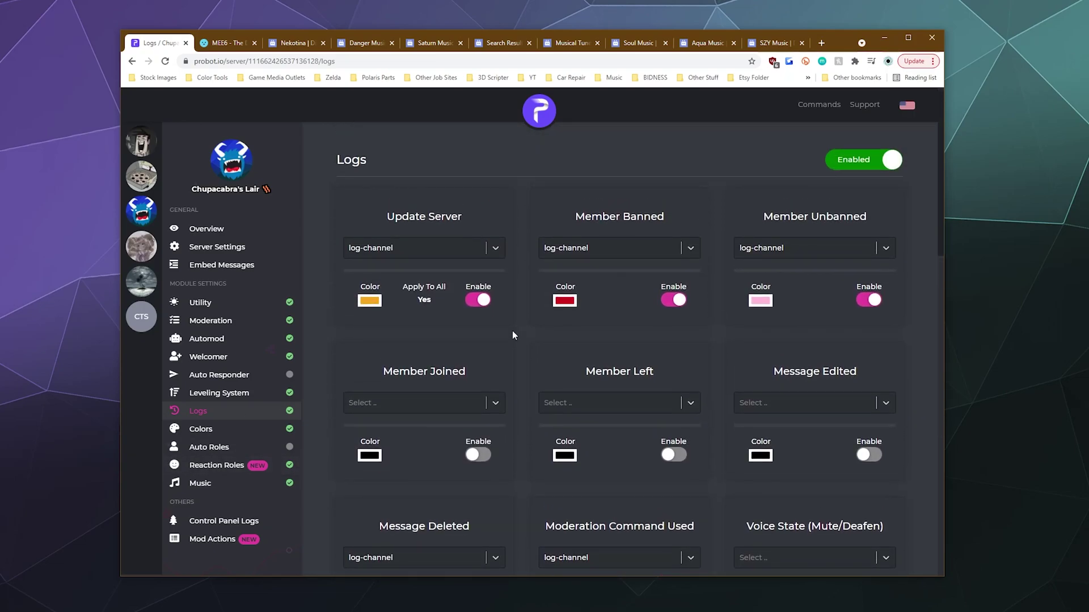
- View the settings of the Colors, Auto Roles and Reaction Roles modules, including the emoji-to-role assignments
left_click(230, 434)
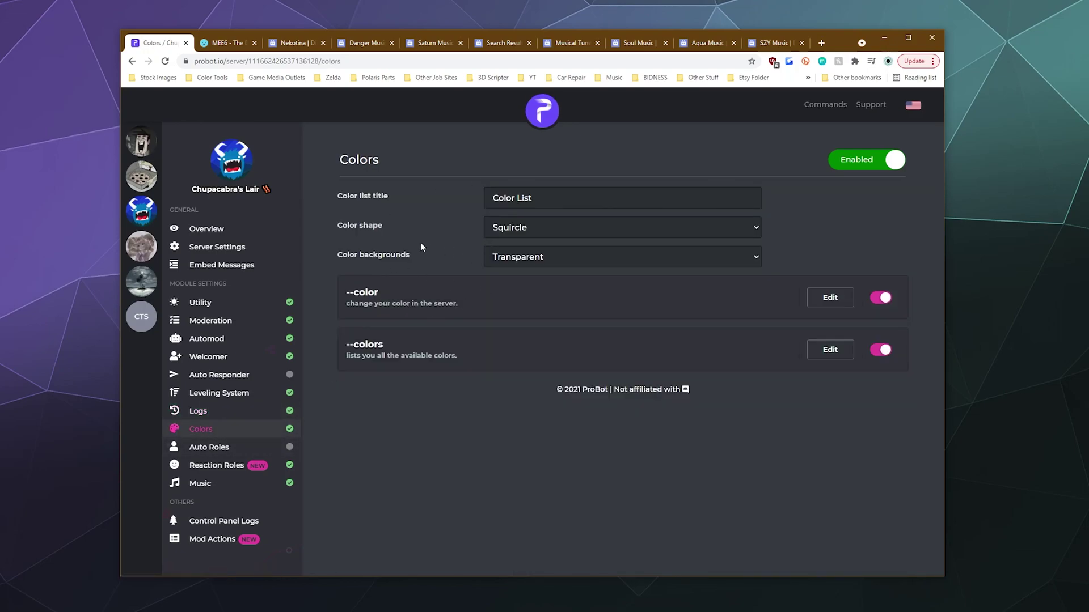
left_click(206, 448)
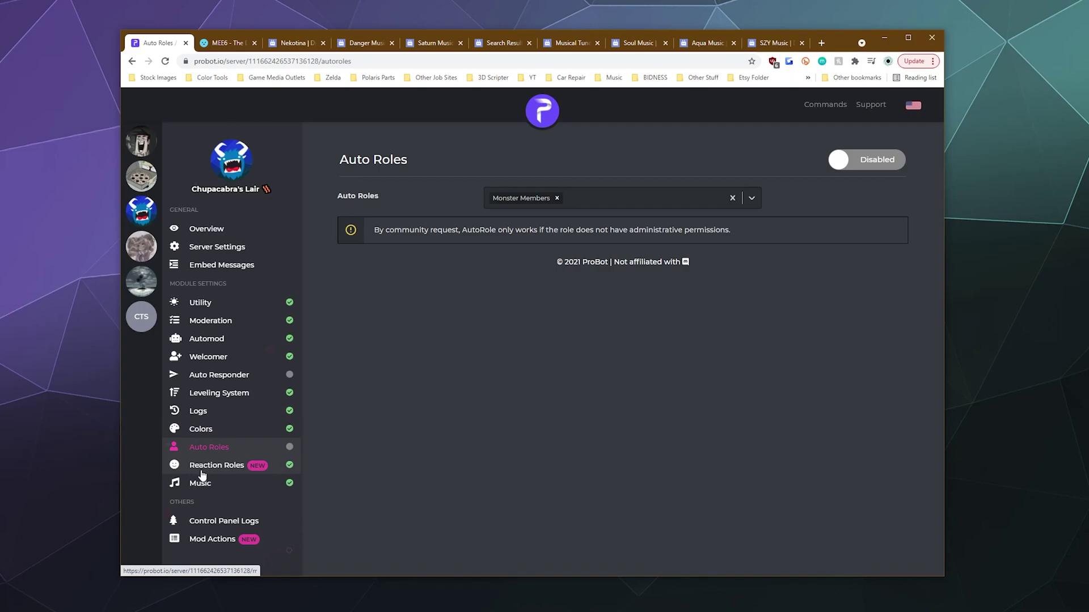
left_click(203, 471)
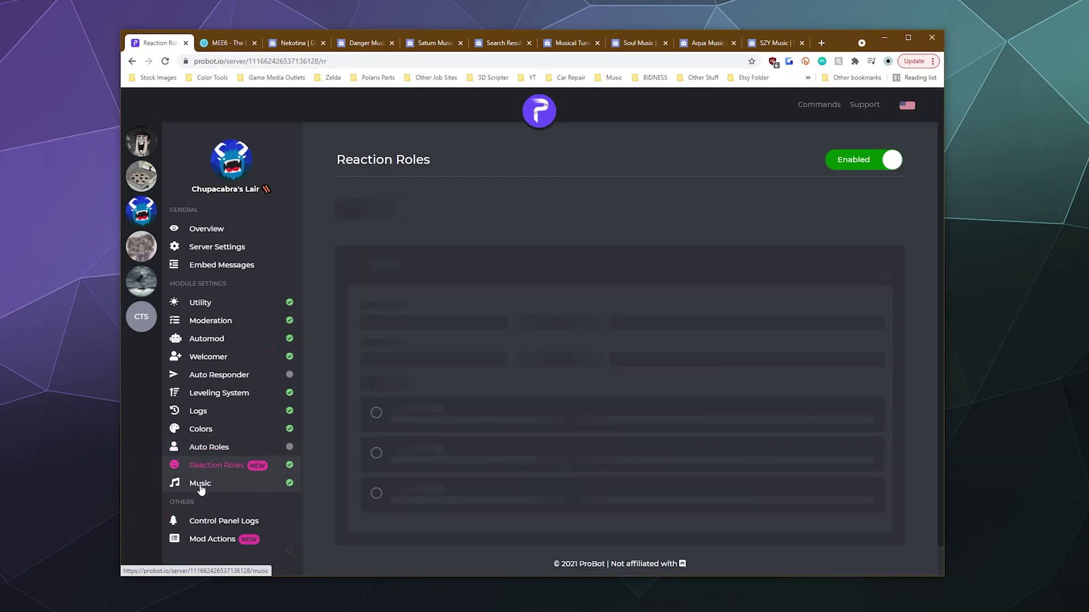
scroll(426, 279, "down", 6)
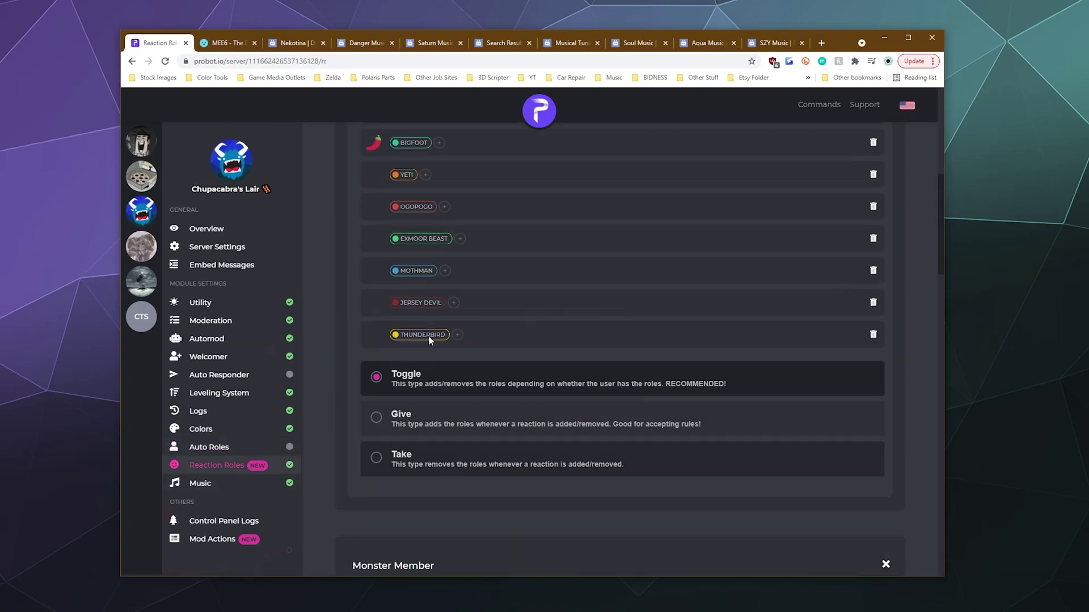
scroll(428, 338, "up", 3)
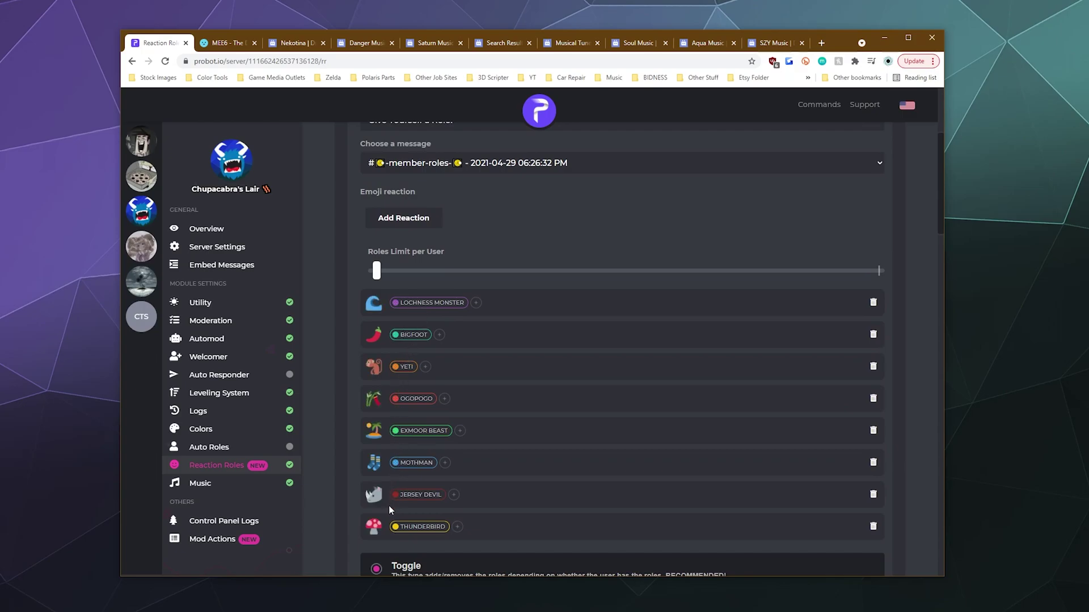
- Return to the Music module and look over its DJ role setting and command list again
left_click(196, 485)
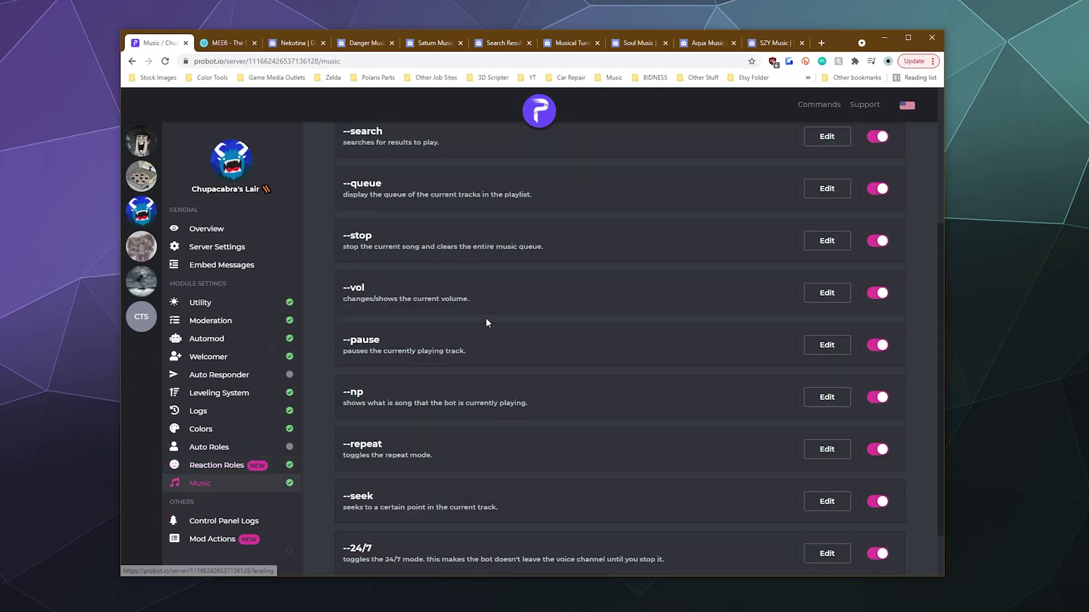
scroll(532, 317, "down", 2)
scroll(468, 417, "up", 5)
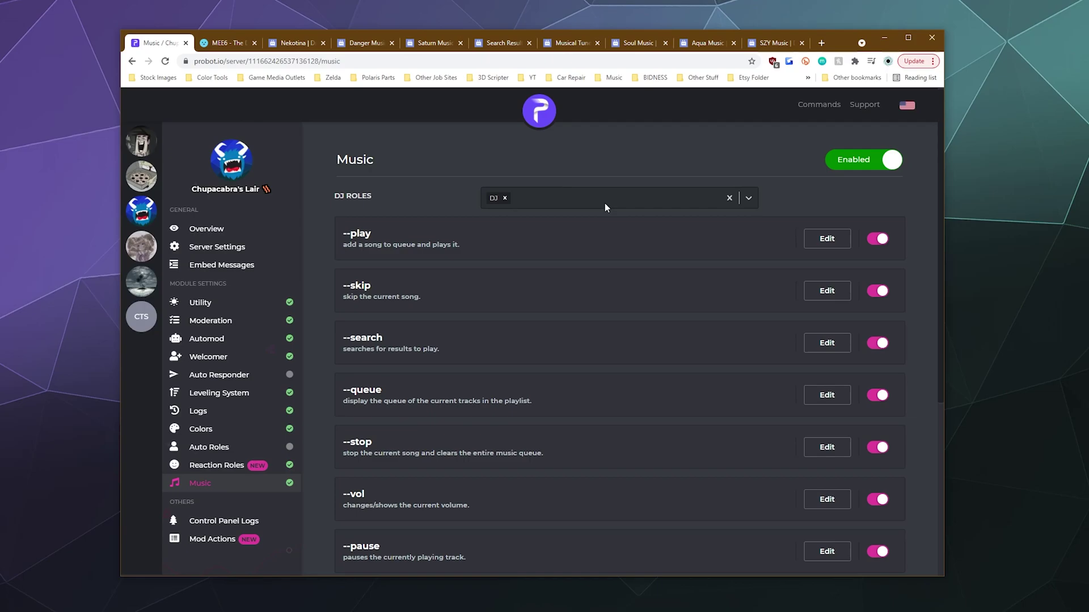
scroll(494, 238, "down", 3)
scroll(488, 278, "up", 3)
scroll(488, 289, "up", 1)
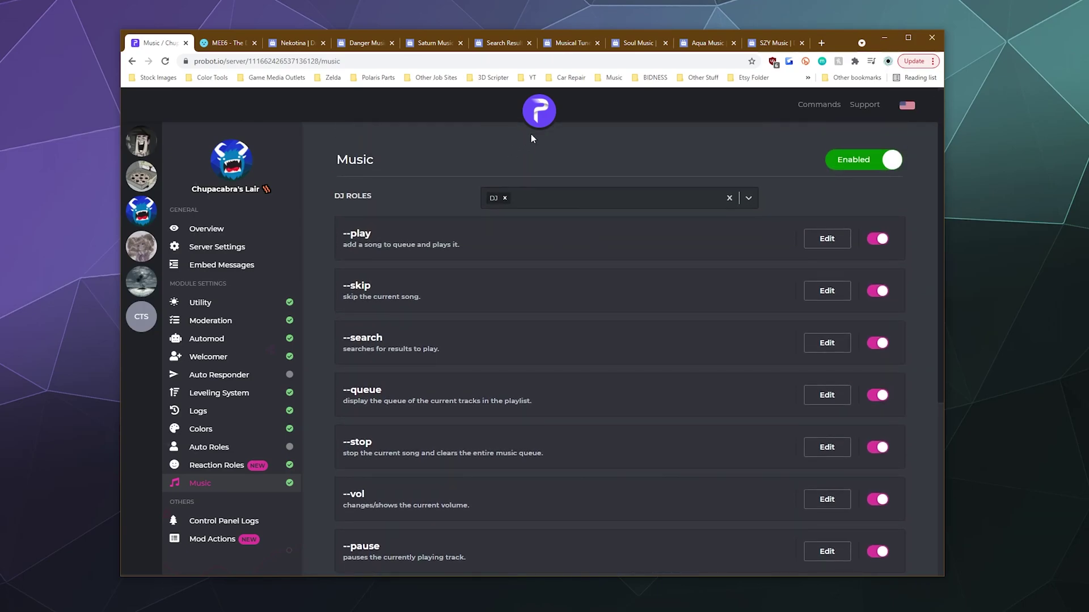
- View the general Server Settings with prefix and language, and open the Embed Messages page
left_click(206, 235)
left_click(230, 247)
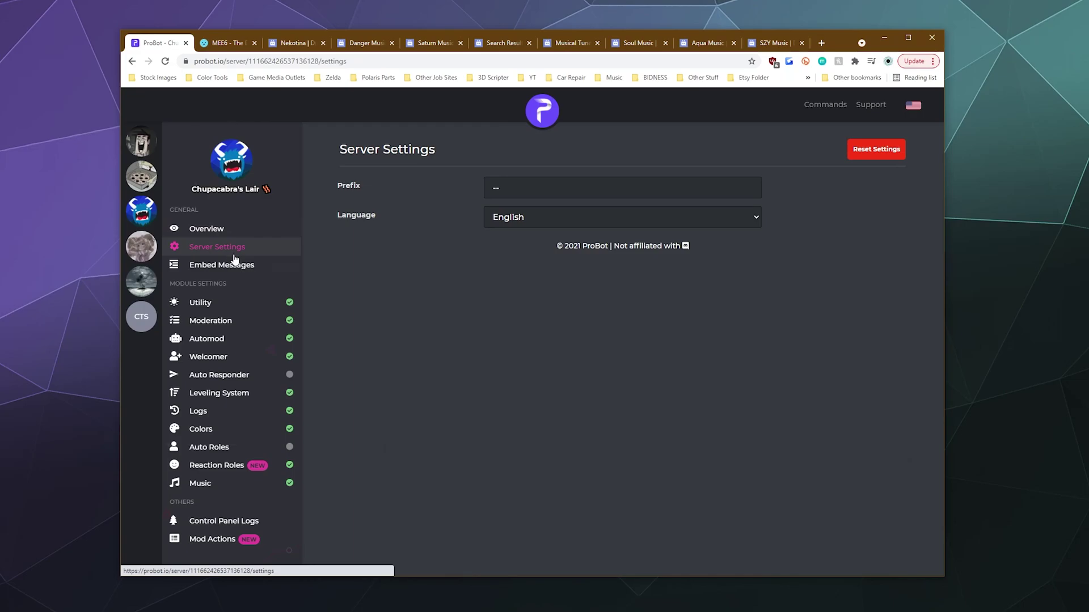
left_click(251, 269)
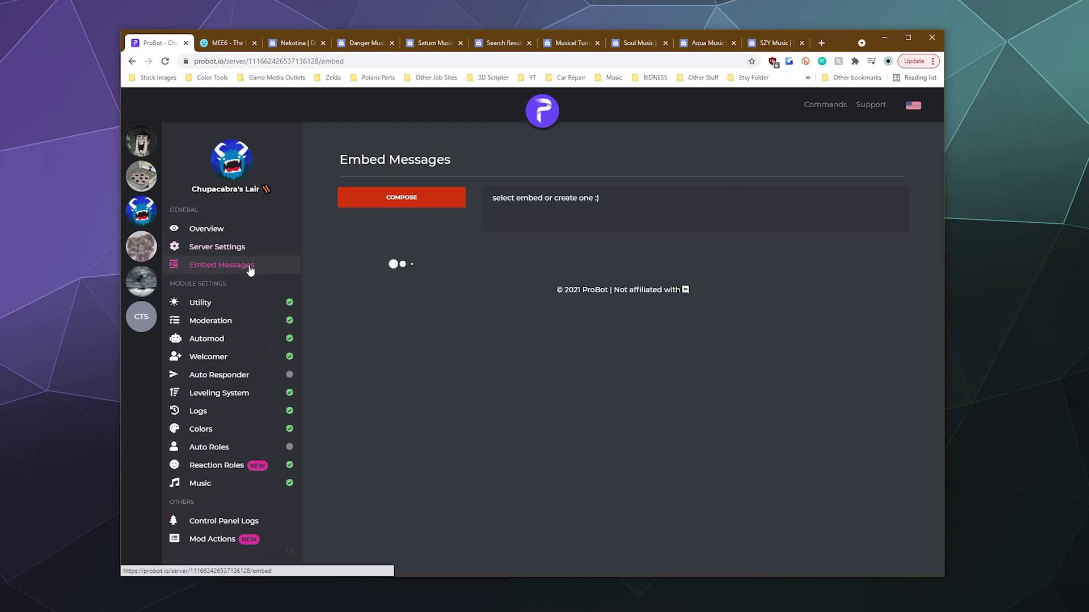
- Revisit the Utility and Moderation command lists and the Automod rules
left_click(196, 303)
scroll(241, 391, "down", 3)
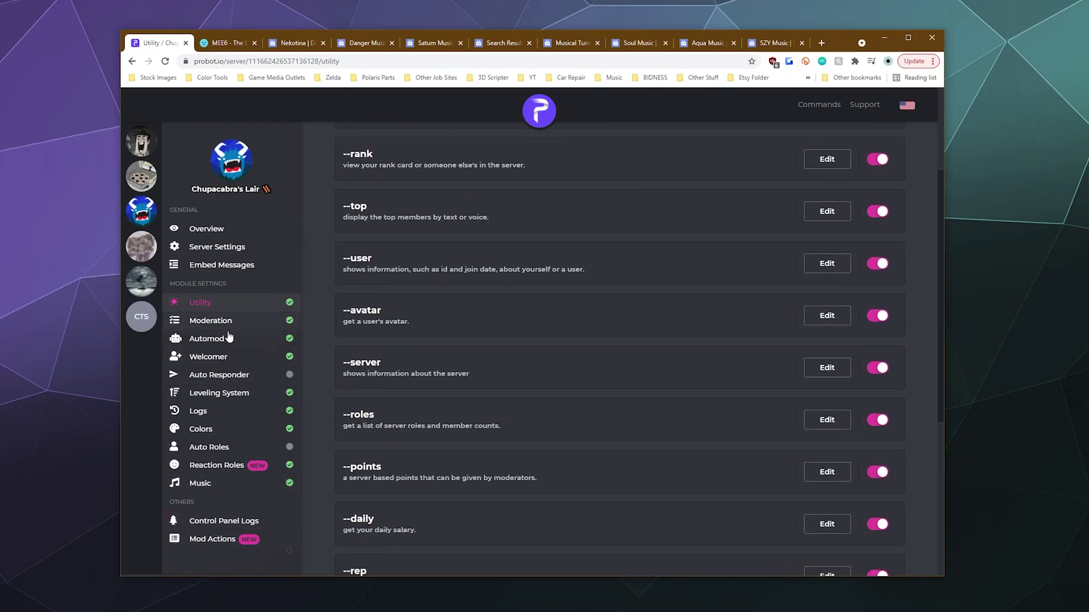
left_click(196, 321)
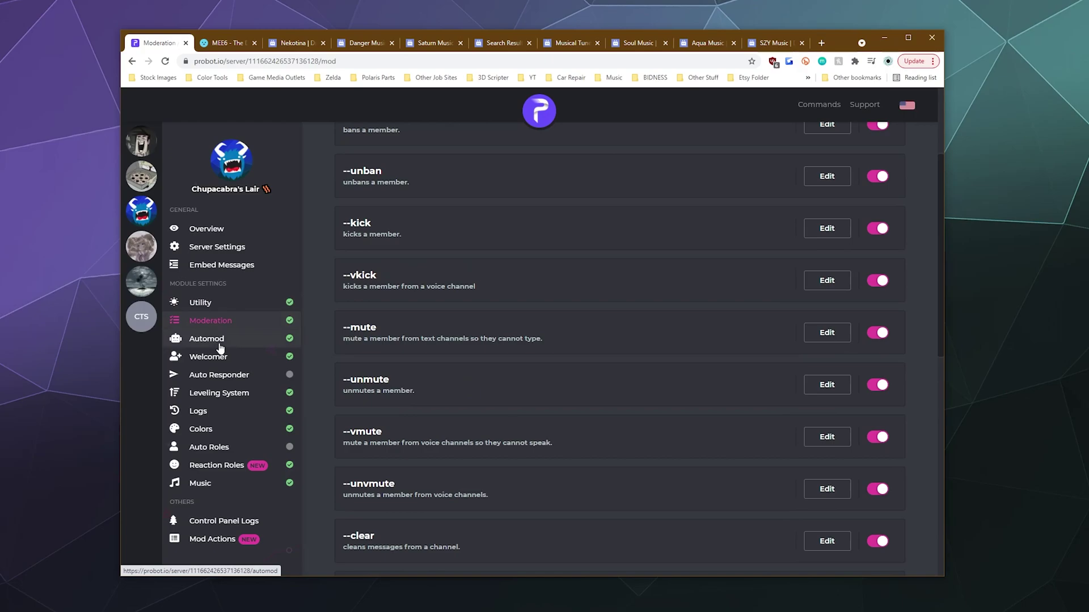
left_click(218, 341)
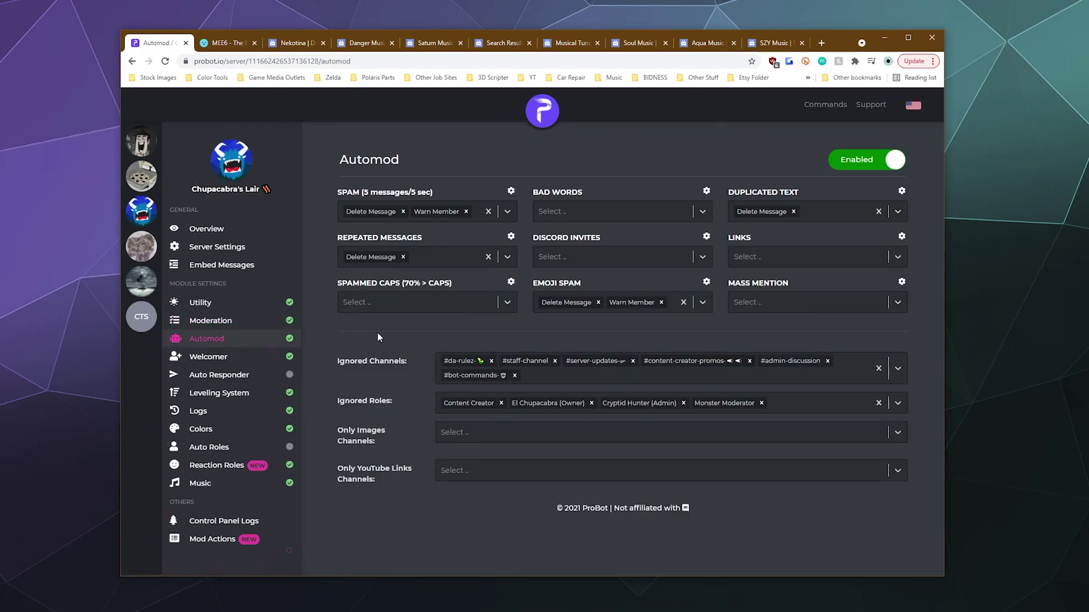
- View the server's Overview statistics, and go through ProBot's home page to the personal account dashboard
left_click(206, 228)
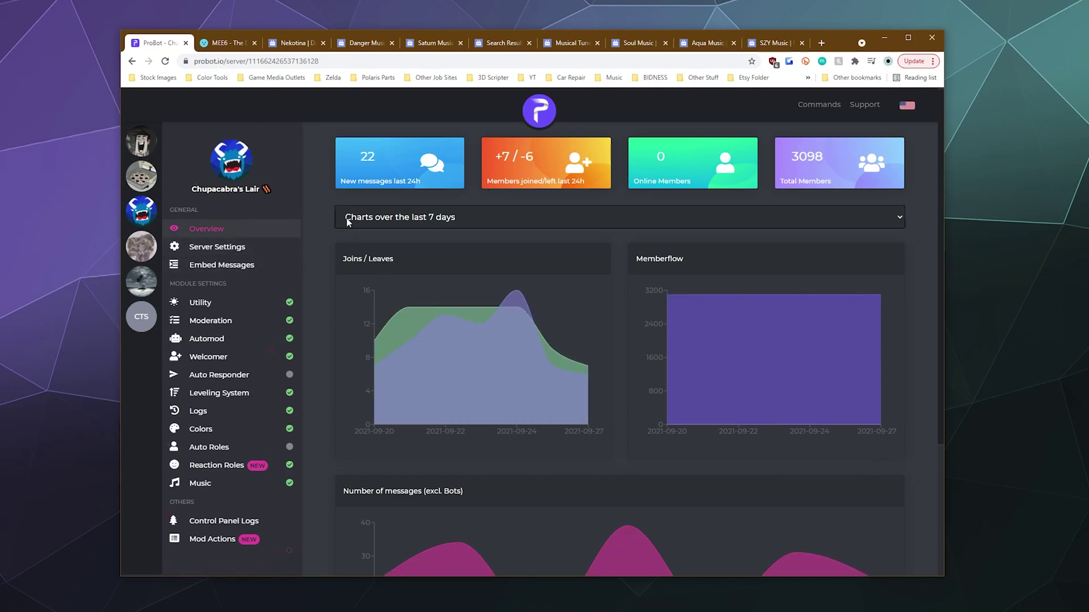
left_click(538, 116)
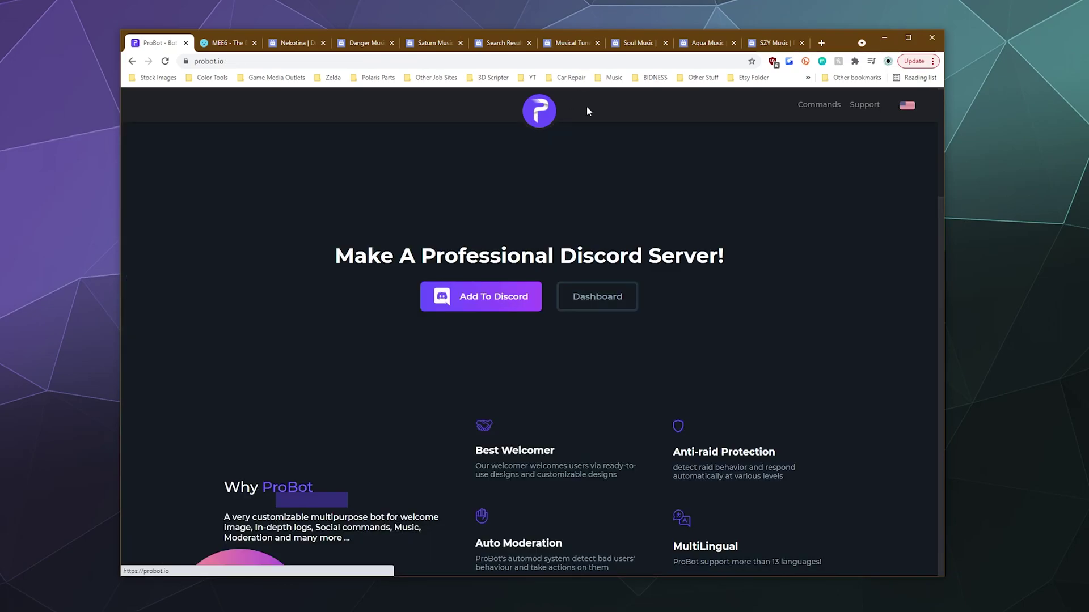
left_click(622, 292)
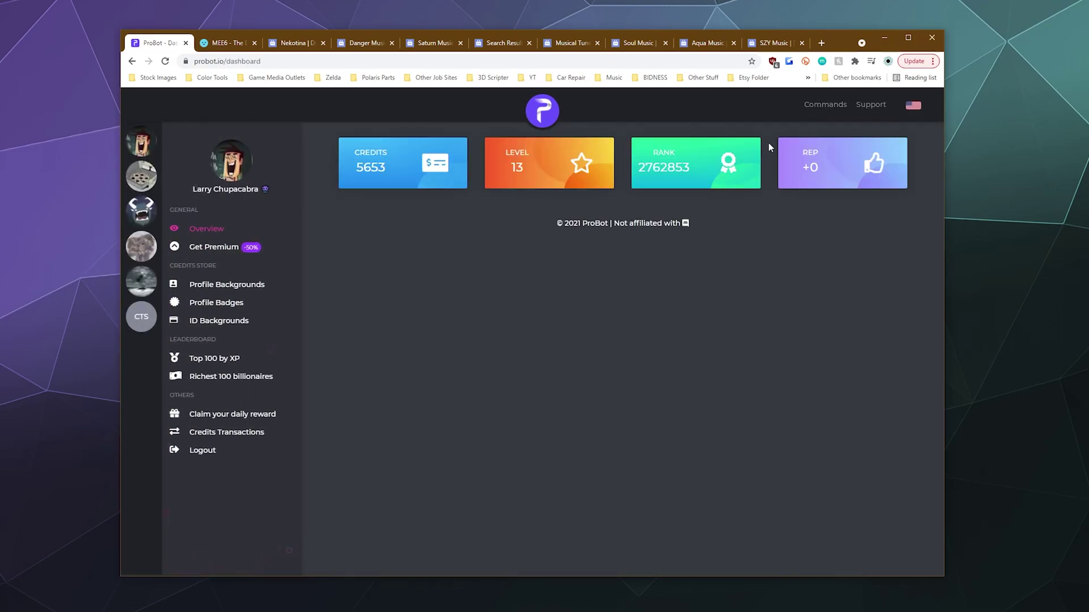
- Examine the Prime Servers and Premium Bots sections of the Get Premium page, and open the Profile Backgrounds store
left_click(226, 248)
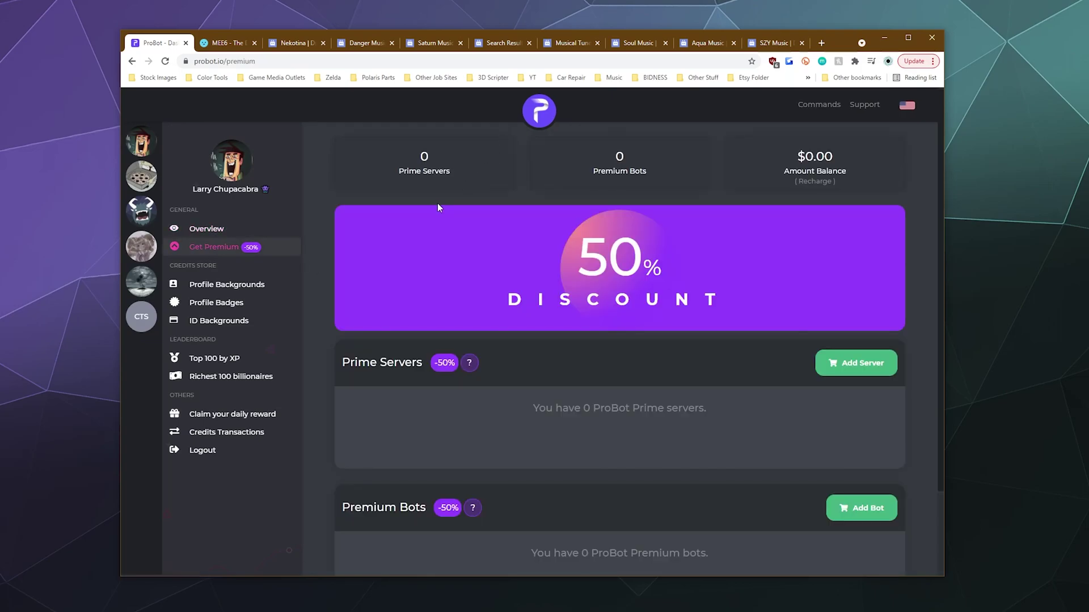
scroll(419, 264, "down", 2)
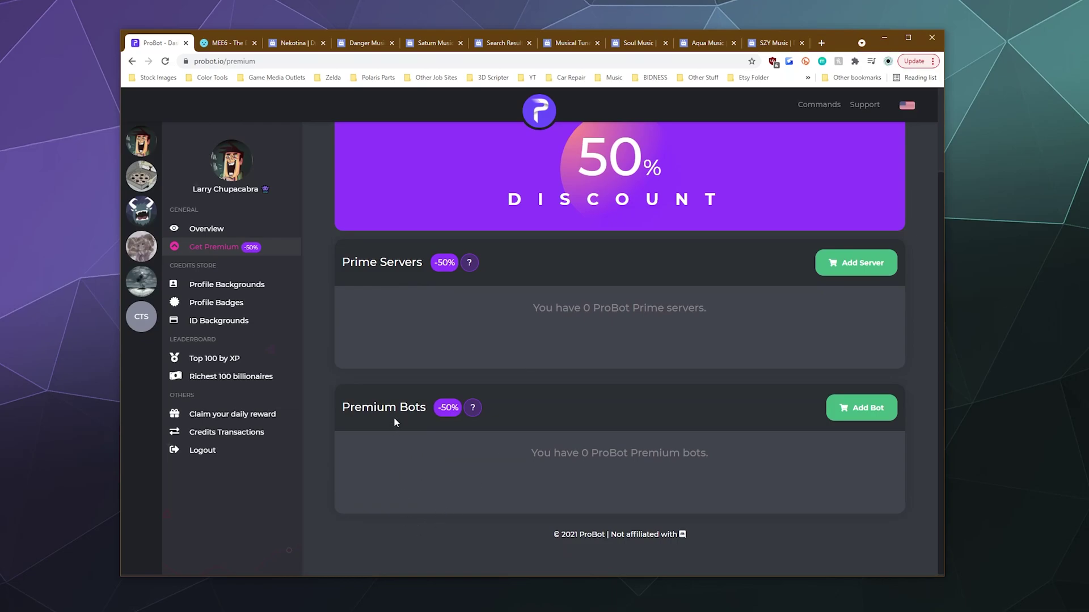
scroll(397, 419, "up", 2)
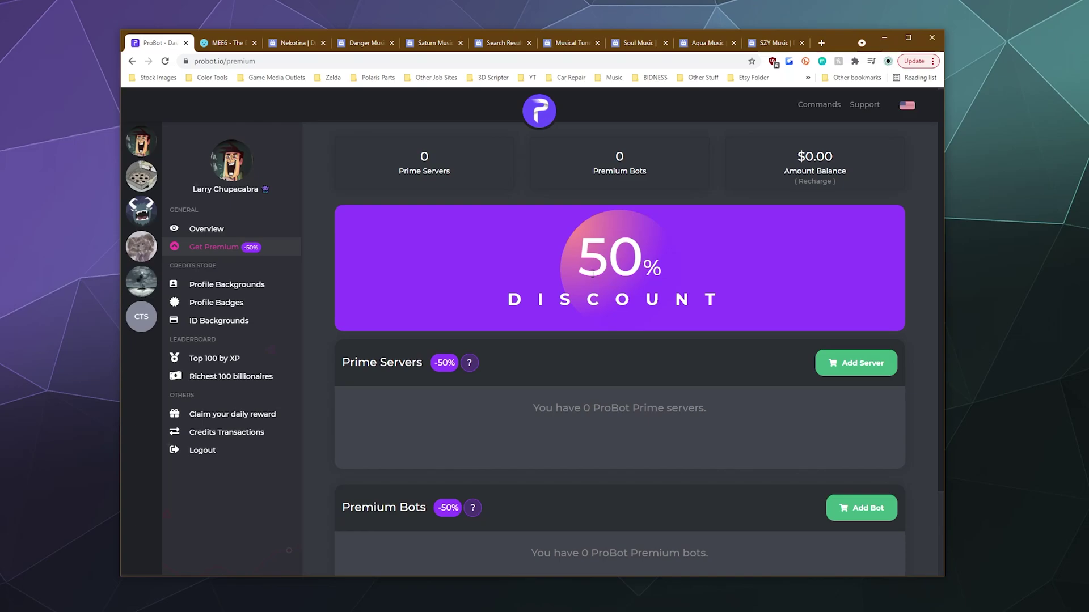
scroll(592, 274, "down", 2)
scroll(592, 275, "up", 2)
left_click(225, 288)
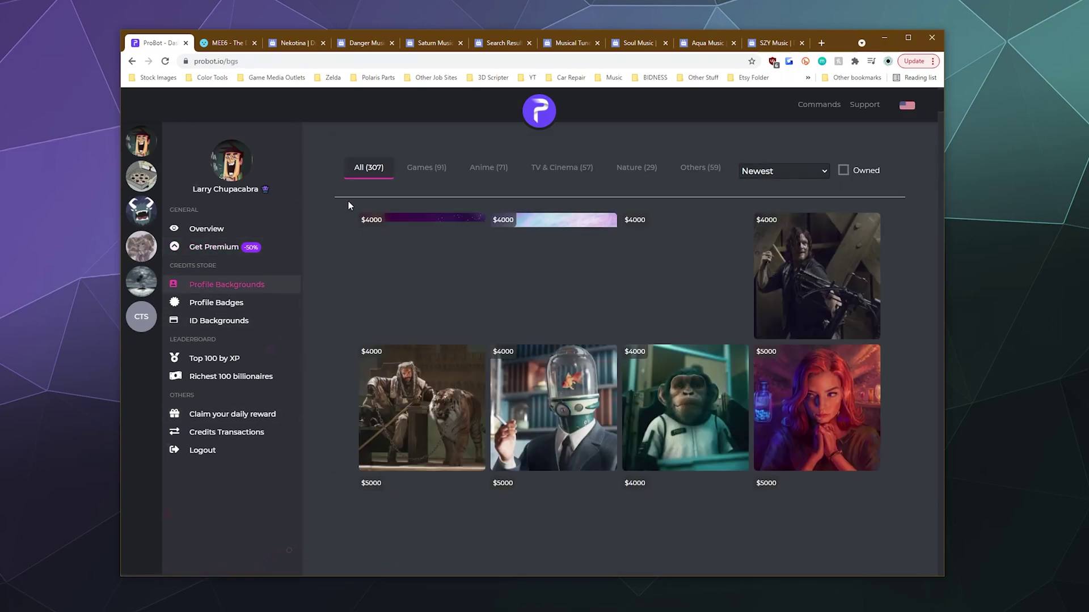
- View the Profile Badges page and browse the ID Backgrounds offered in the credits store
left_click(233, 302)
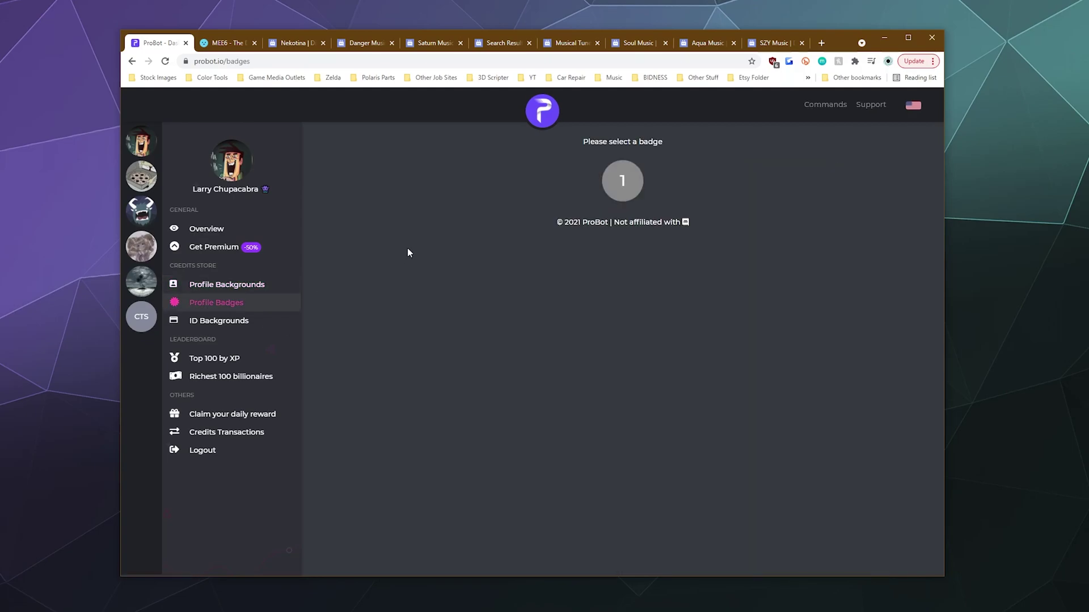
left_click(226, 324)
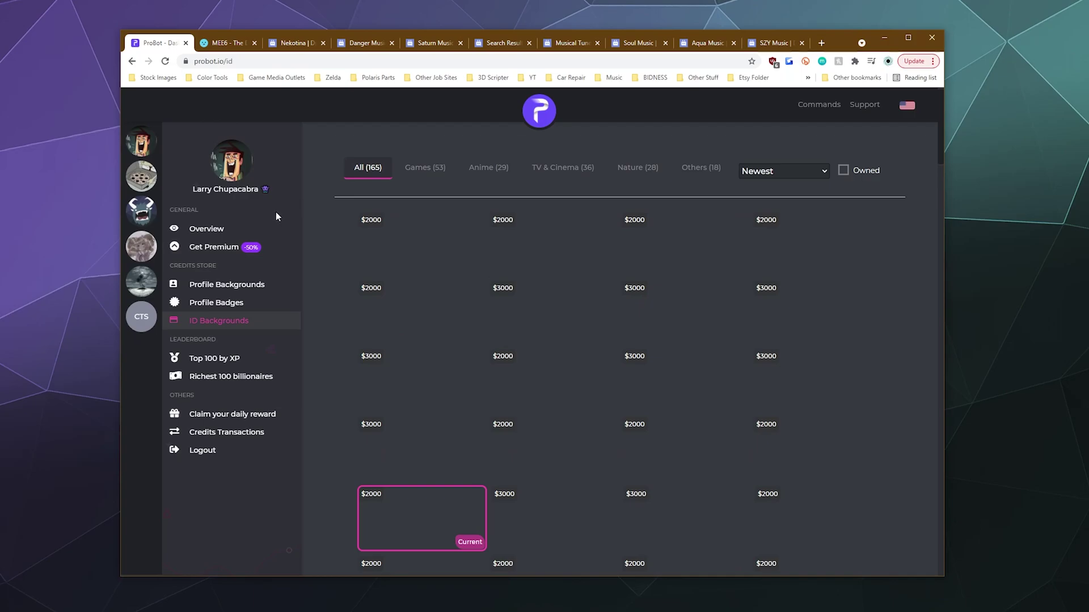
scroll(389, 264, "down", 2)
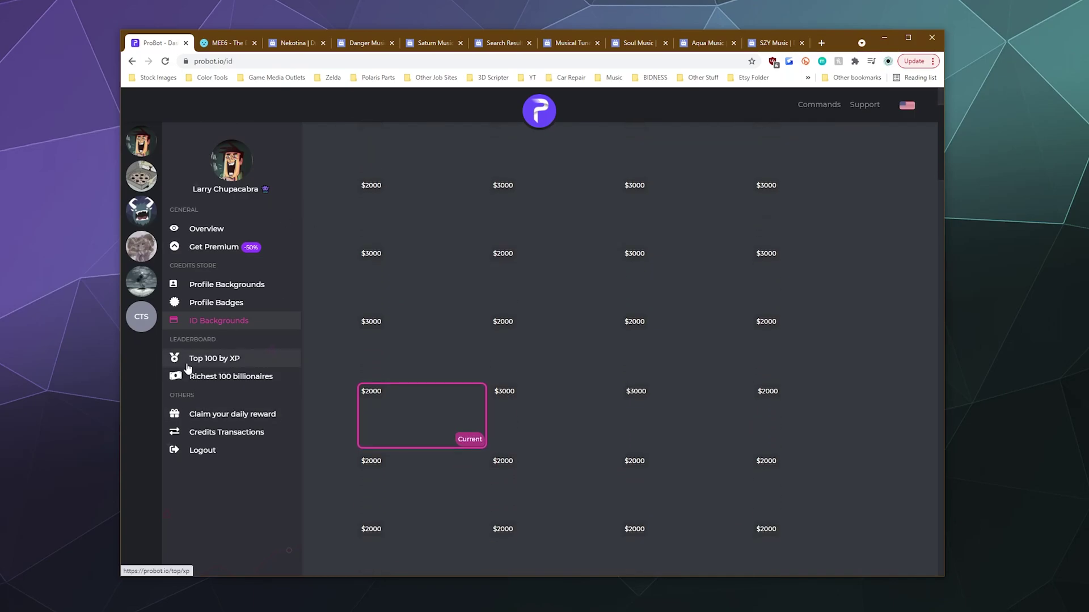
scroll(347, 347, "up", 2)
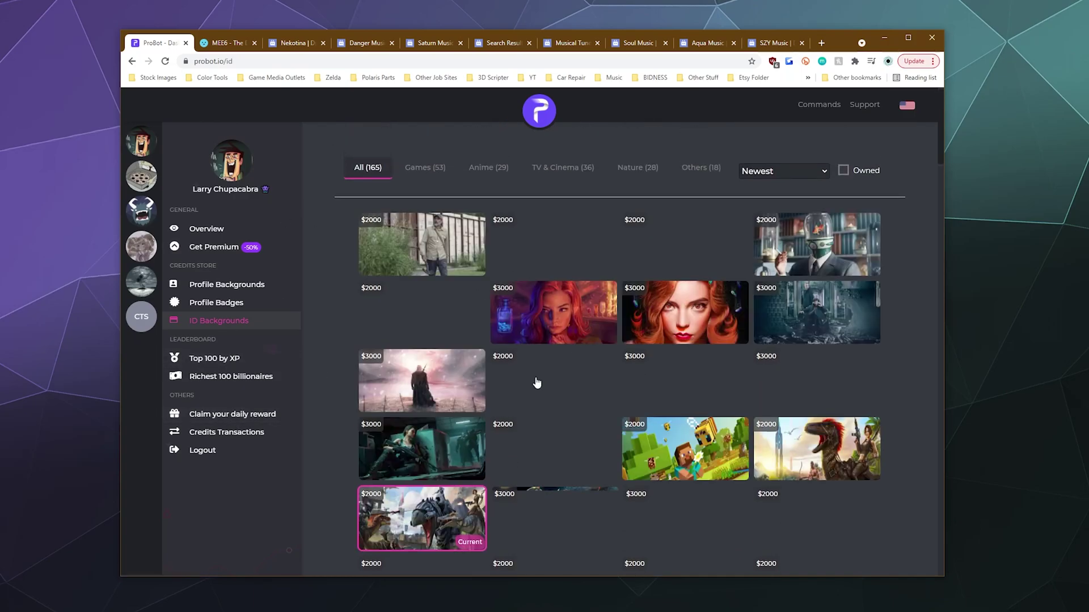
scroll(509, 324, "down", 6)
scroll(508, 325, "down", 2)
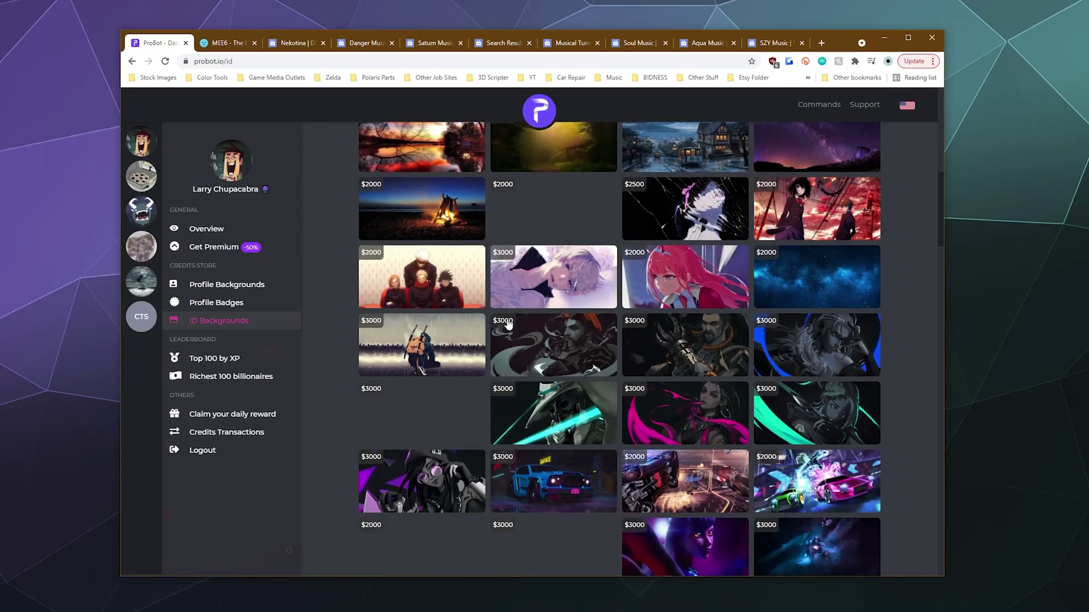
- Open the Richest 100 billionaires leaderboard and return to the personal account Overview
left_click(244, 374)
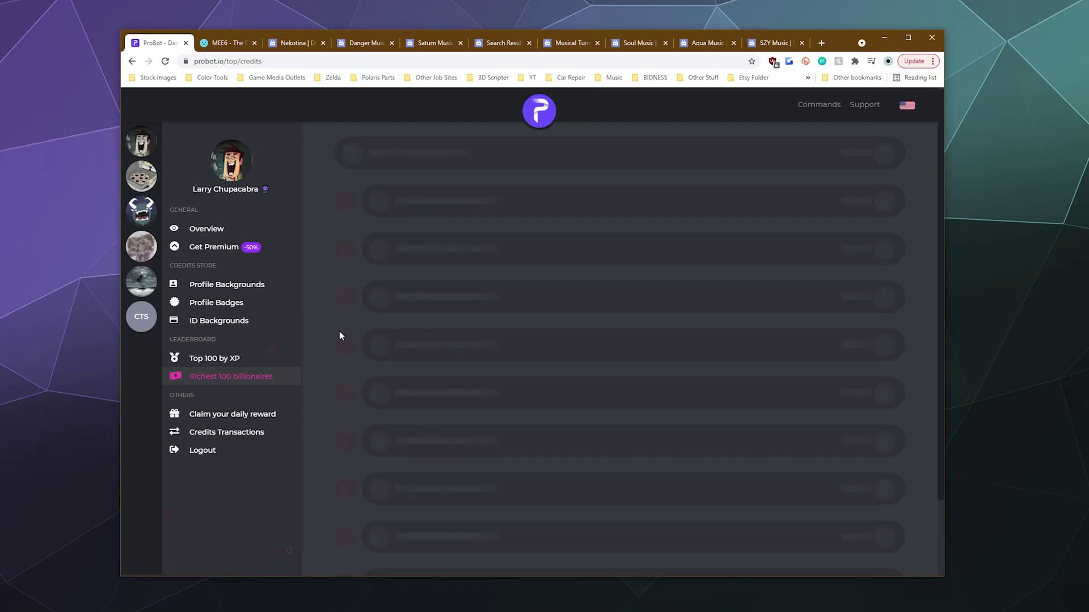
left_click(178, 232)
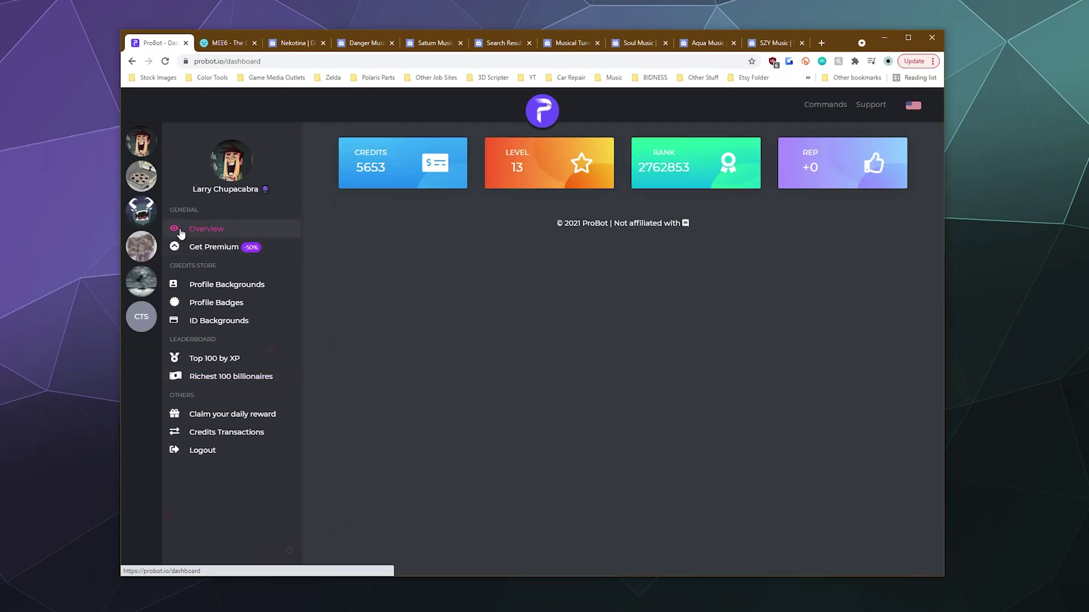
- Open the Chupacabra's Lair server dashboard and examine its member and message charts over the last 7 days
left_click(141, 211)
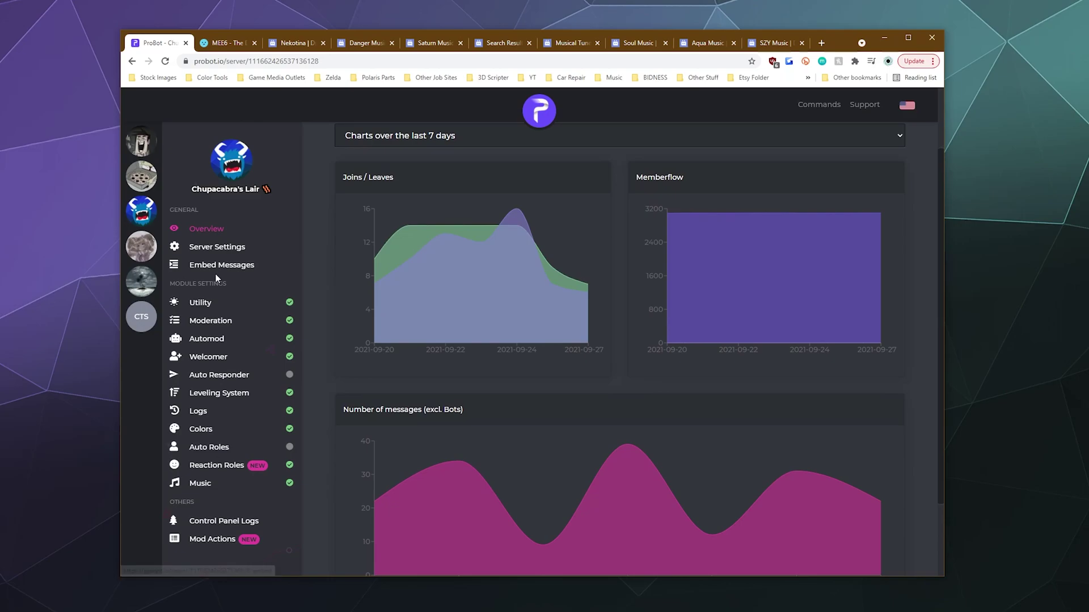
scroll(215, 321, "down", 2)
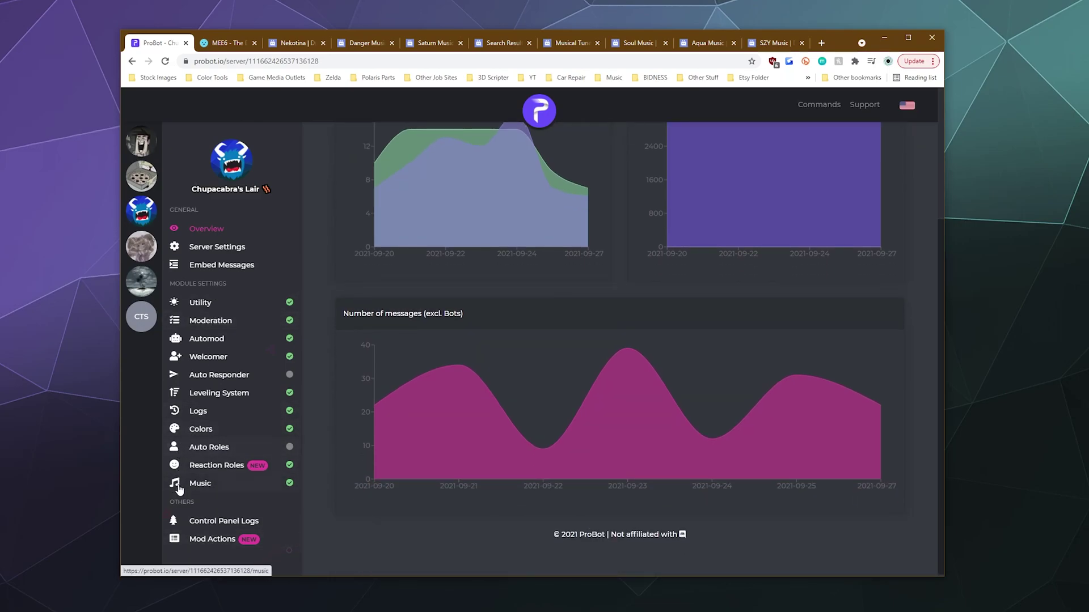
scroll(209, 391, "up", 3)
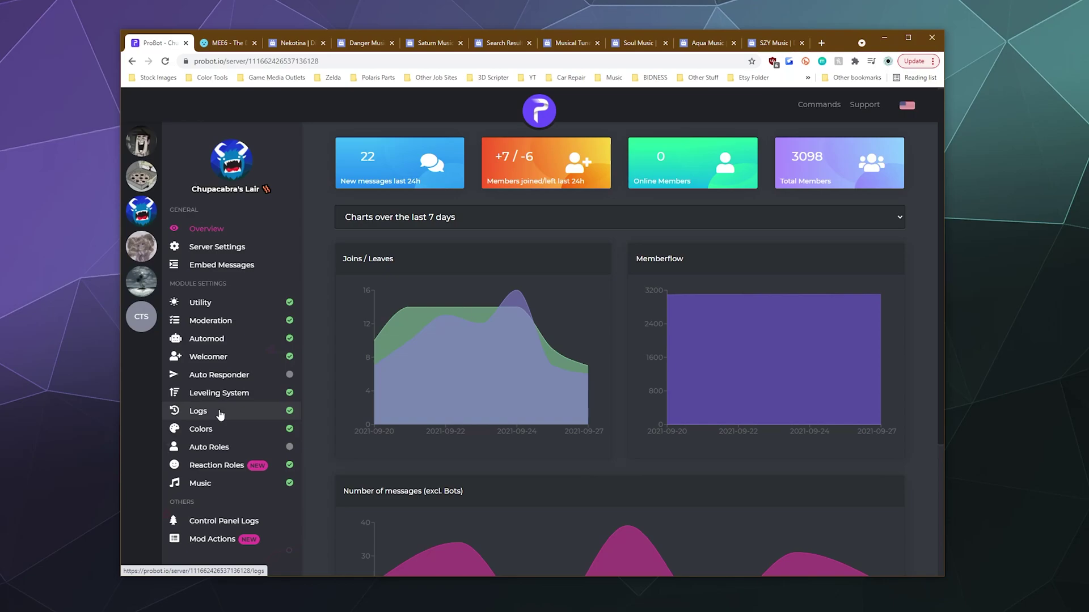
- Open the server's Music module and look through its DJ roles setting and command list
left_click(204, 483)
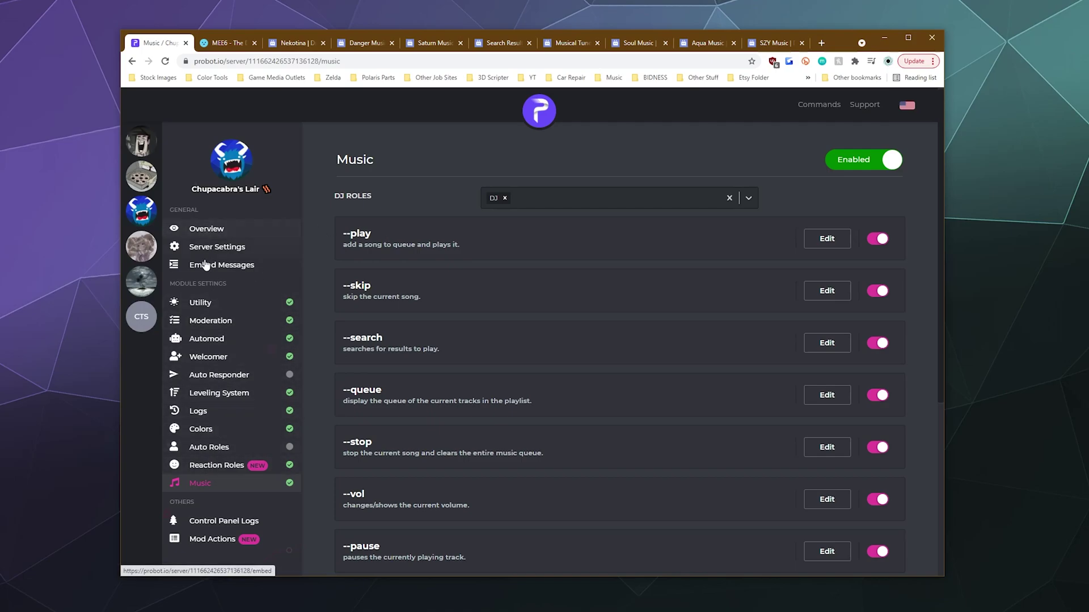
scroll(219, 400, "down", 2)
scroll(410, 335, "down", 1)
scroll(416, 329, "up", 3)
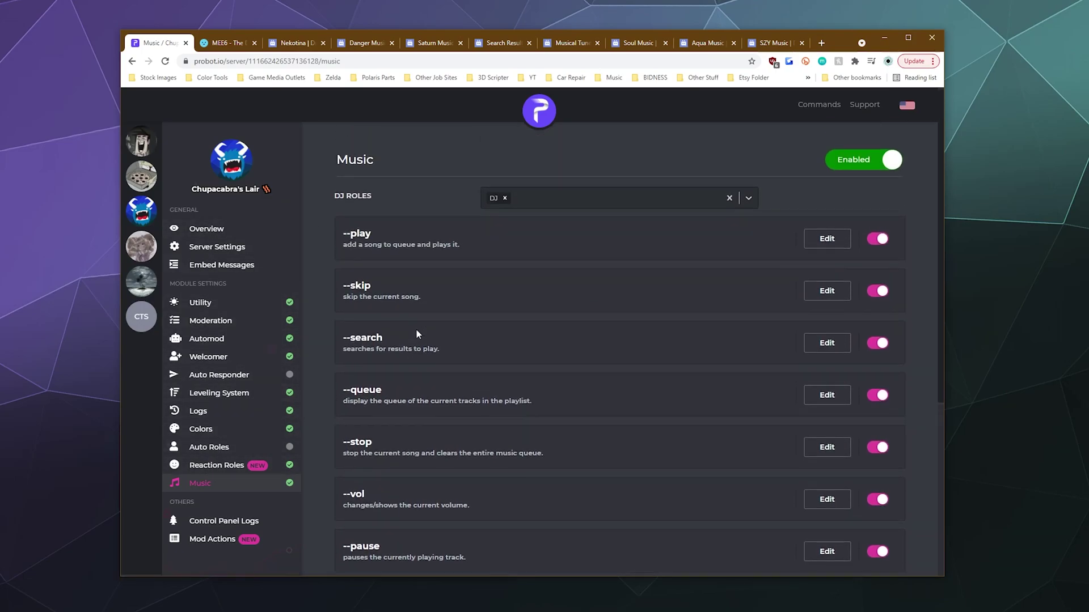
- Revisit the Automod and Utility modules, and go through the full list of Music commands again
left_click(215, 346)
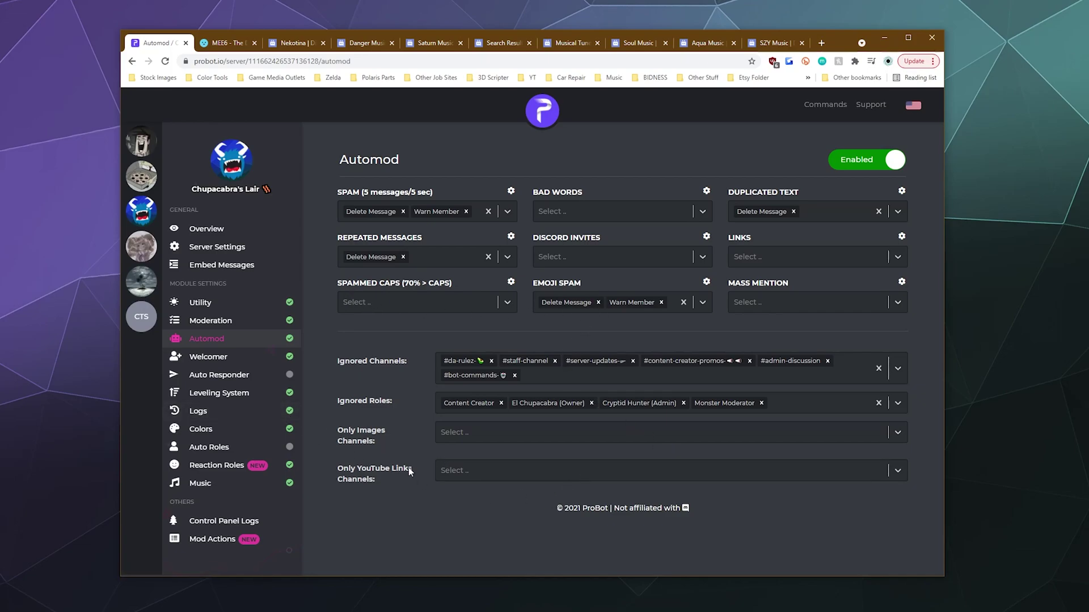
left_click(199, 303)
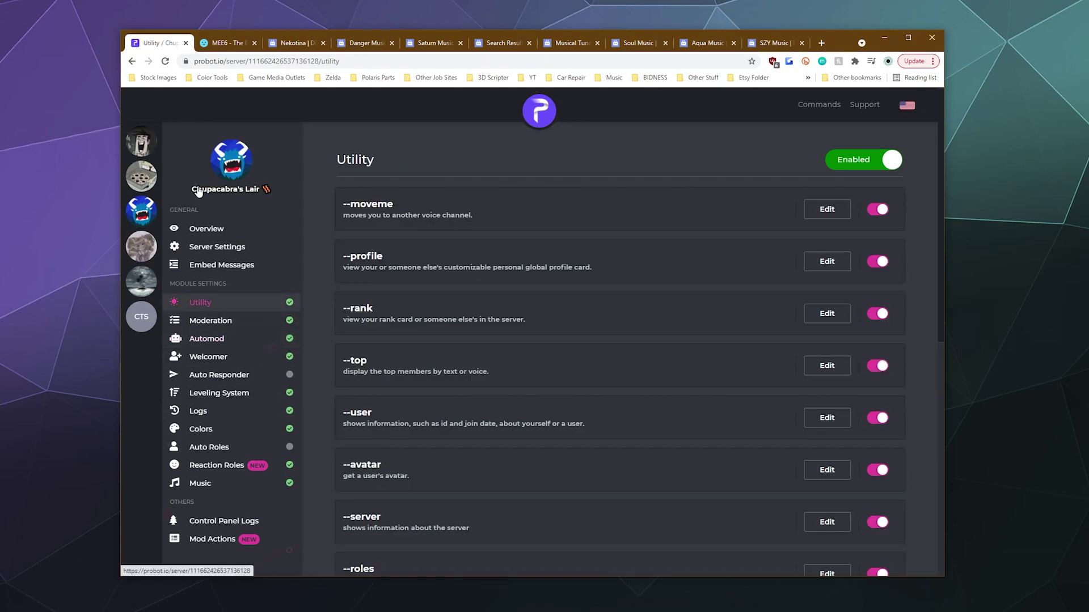
left_click(206, 485)
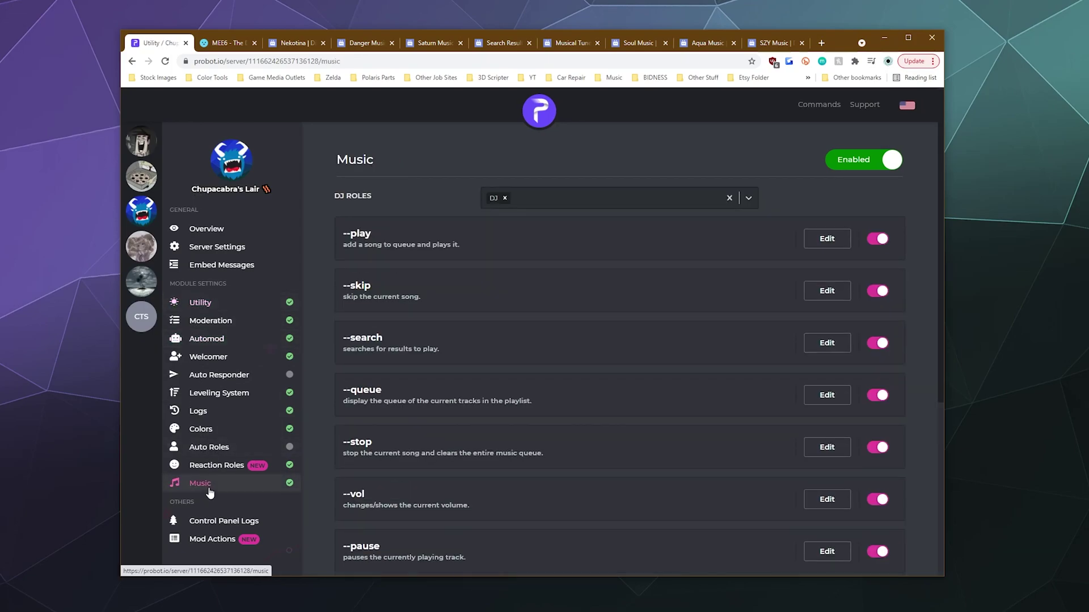
scroll(485, 278, "down", 6)
scroll(486, 278, "up", 5)
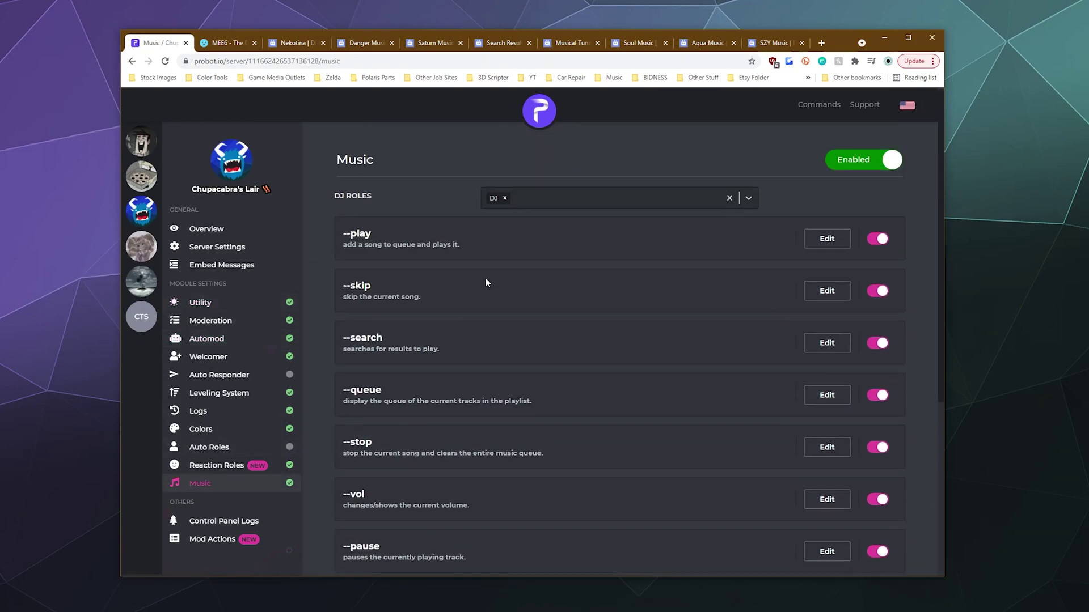
scroll(482, 278, "down", 4)
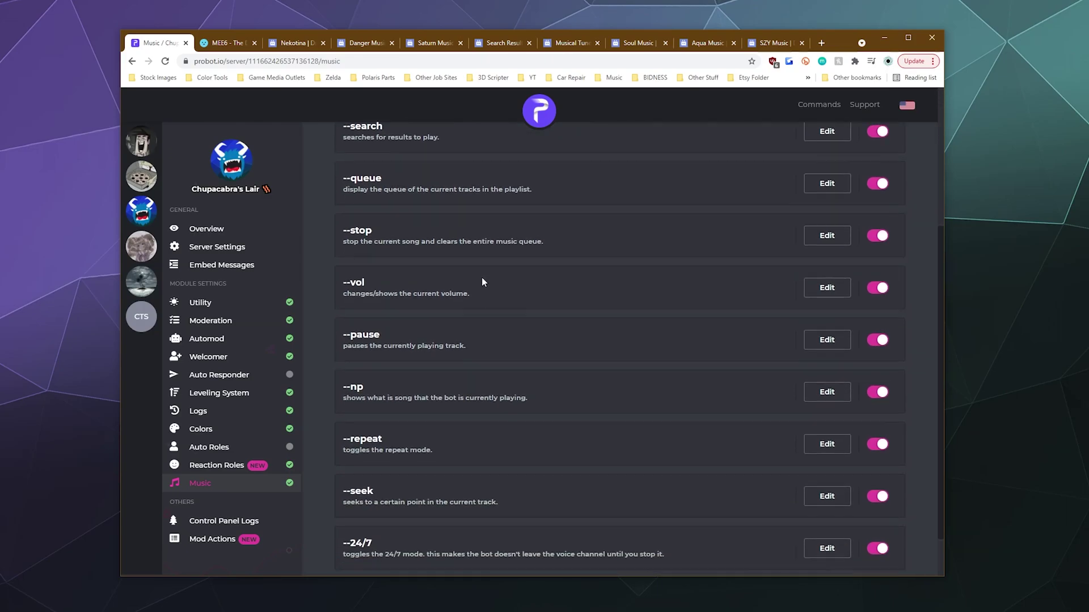
scroll(473, 322, "up", 4)
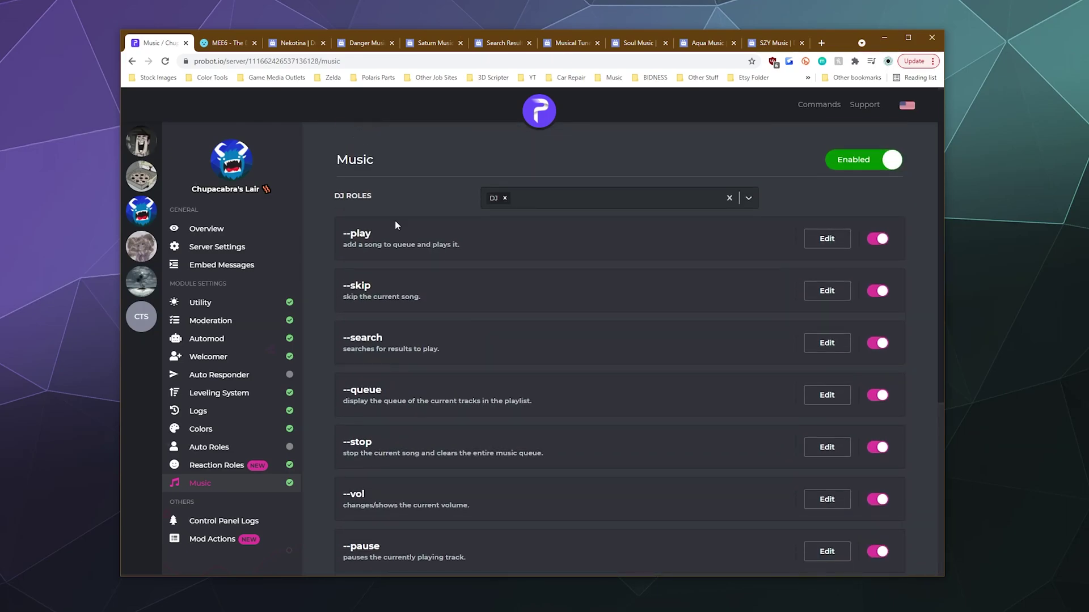